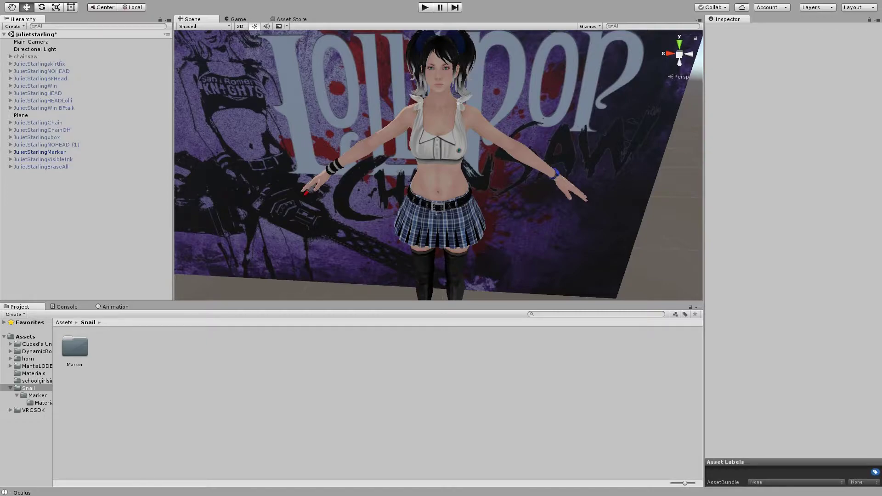
Show the Snail/Marker folder's lipstick and marker assets in the Project window
click(37, 396)
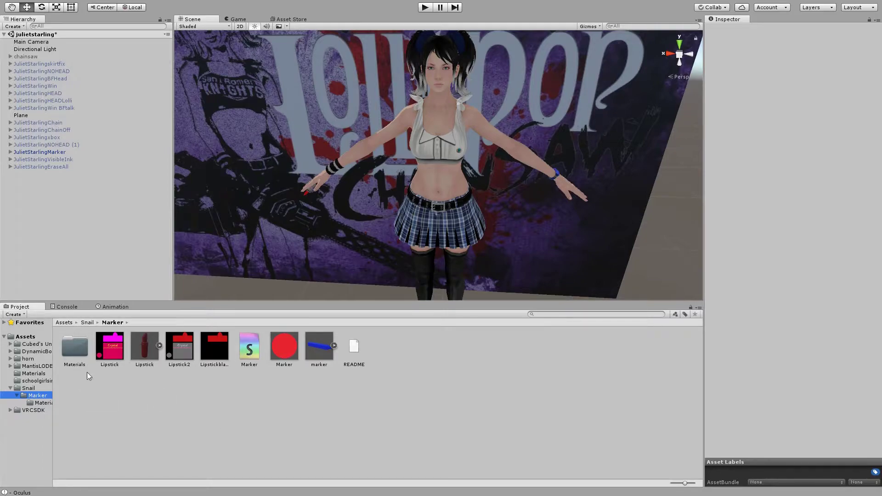
click(197, 396)
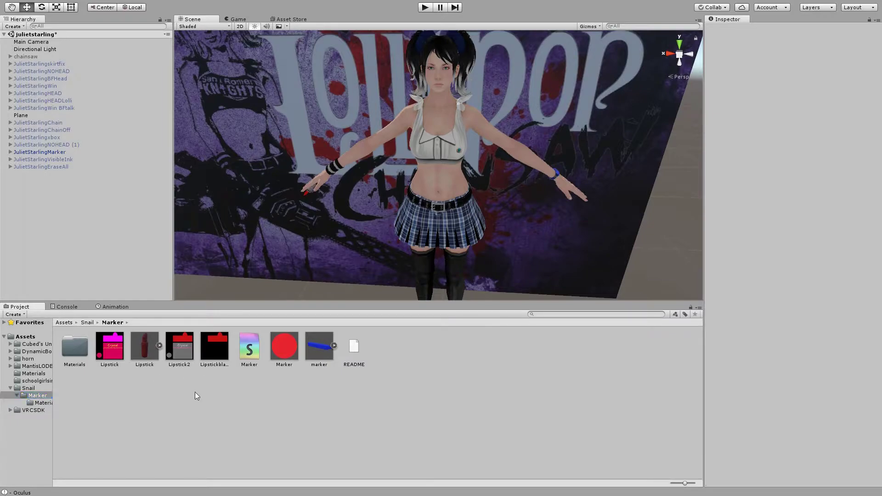
Deactivate JulietStarlingMarker and activate JulietStarlingVisibleInk instead
click(51, 160)
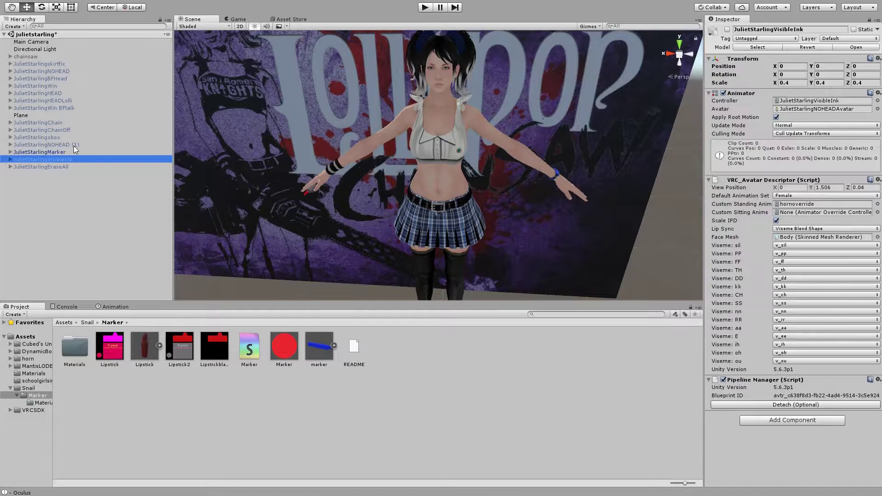
click(69, 151)
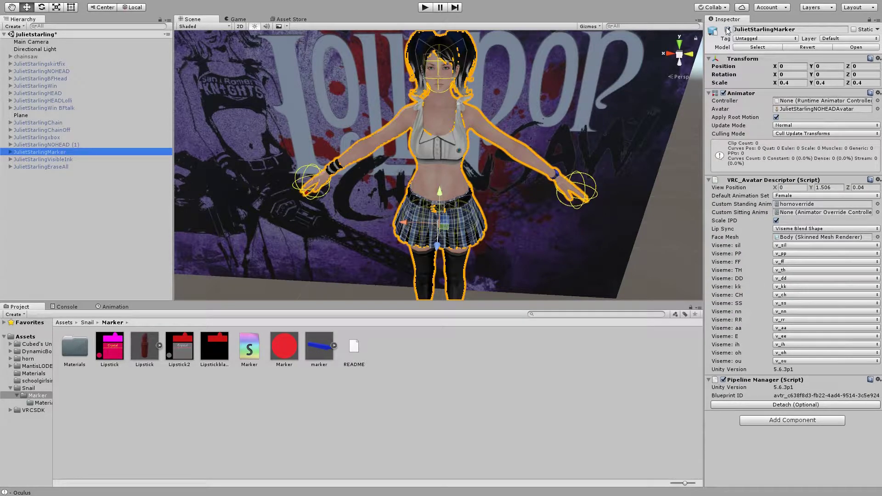
click(727, 30)
click(84, 158)
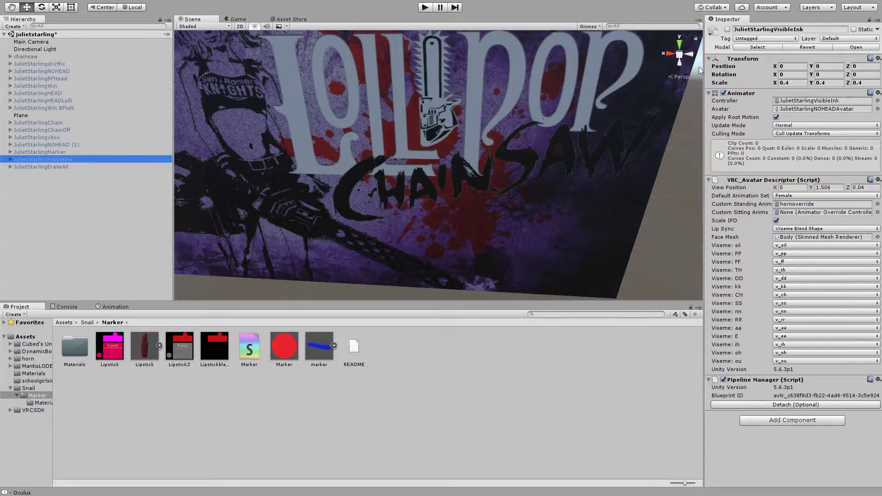
click(727, 30)
Frame the VisibleInk avatar and orbit to see its hand holding the lipstick
middle_drag(503, 226, 510, 164)
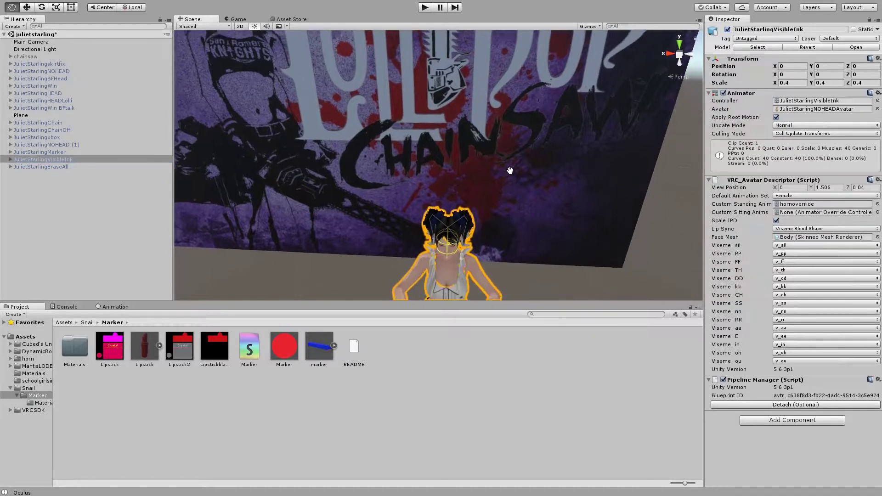
key(f)
scroll(462, 162, up, 2)
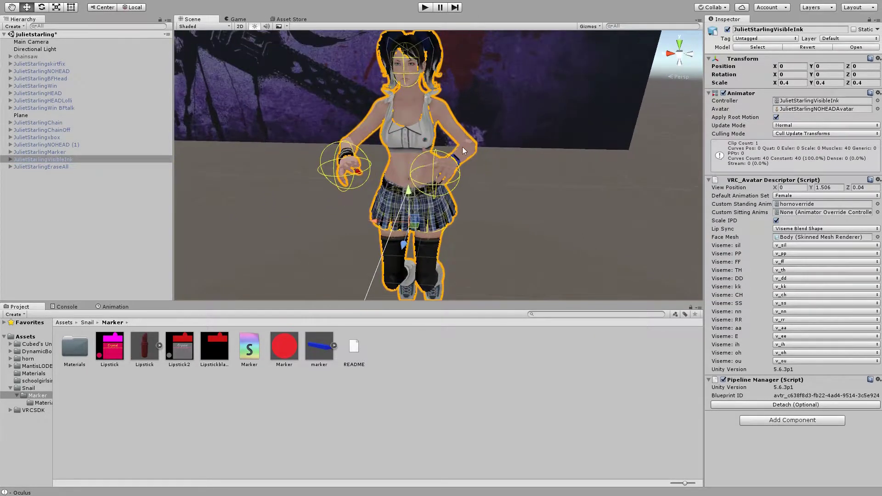
alt+drag(512, 221, 502, 158)
scroll(414, 156, up, 3)
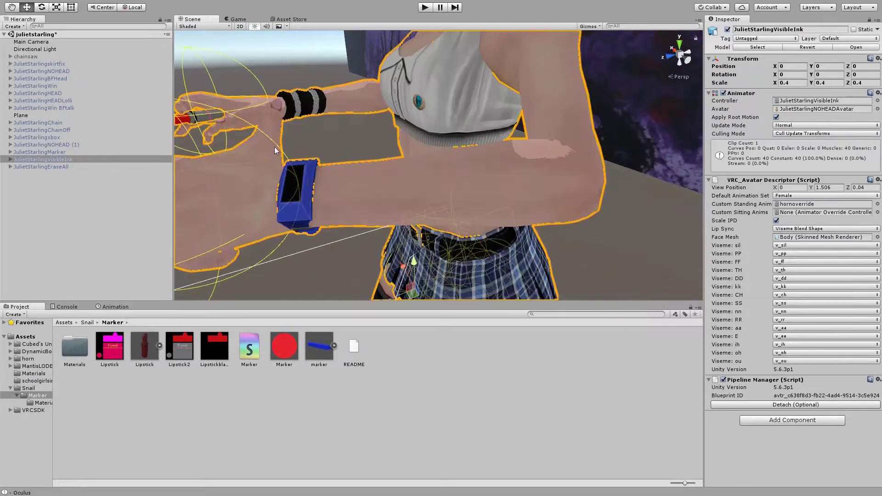
mouse_move(275, 150)
alt+mouse_down()
mouse_move(387, 164)
mouse_move(336, 166)
alt+mouse_up()
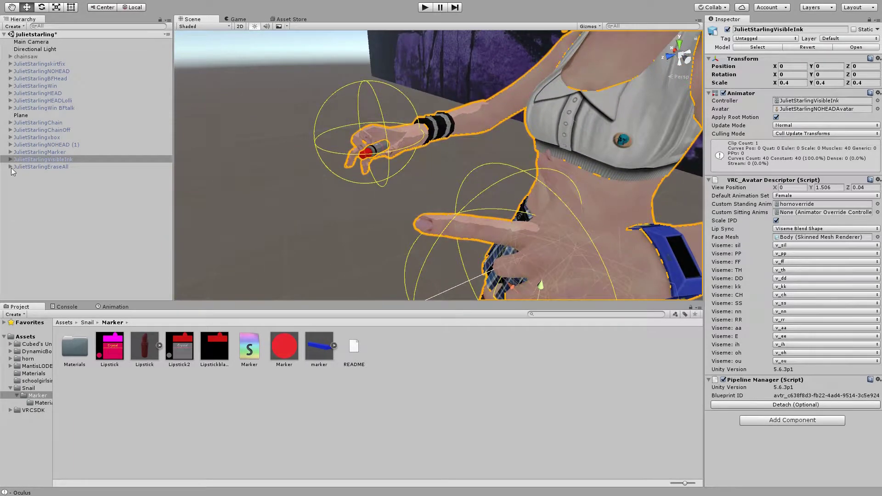
Widen the visibleink clip's property list to read the right-hand finger values
click(113, 306)
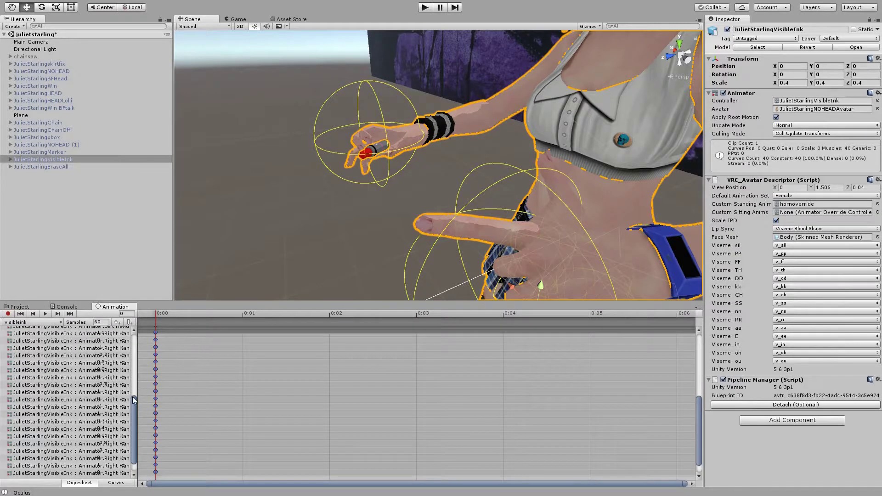
drag(133, 395, 265, 426)
scroll(270, 423, up, 3)
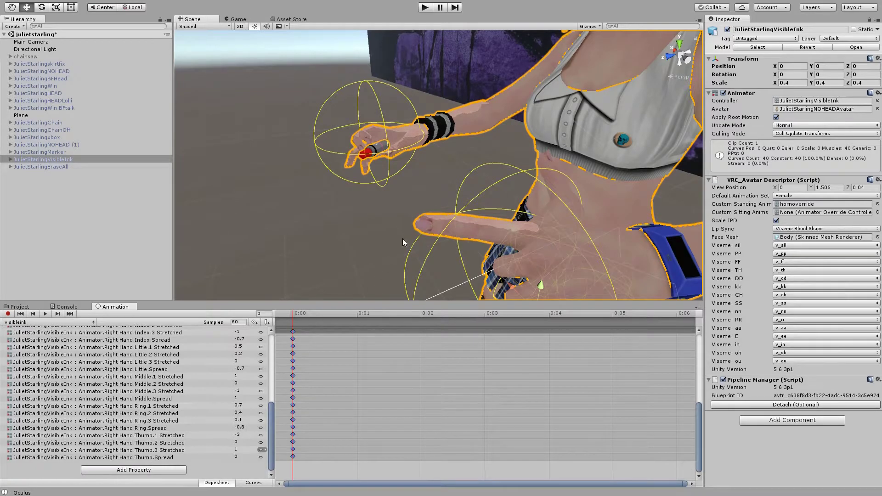
mouse_move(357, 180)
middle_down()
mouse_move(369, 175)
mouse_move(427, 191)
mouse_move(404, 171)
middle_up()
Frame the hand and expand JulietStarlingVisibleInk's bone tree down to R_wrist
double_click(40, 159)
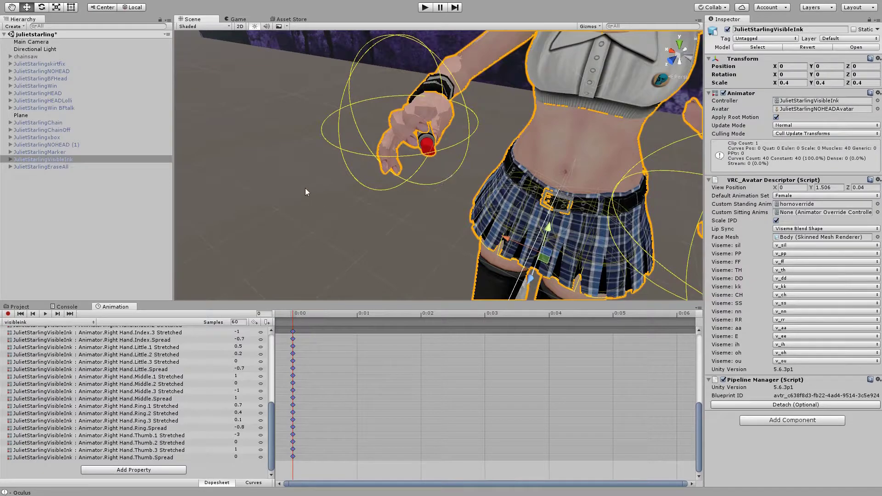
click(9, 159)
scroll(89, 229, down, 5)
Select the Lipstick under JulietStarlingMarker's right wrist
click(82, 194)
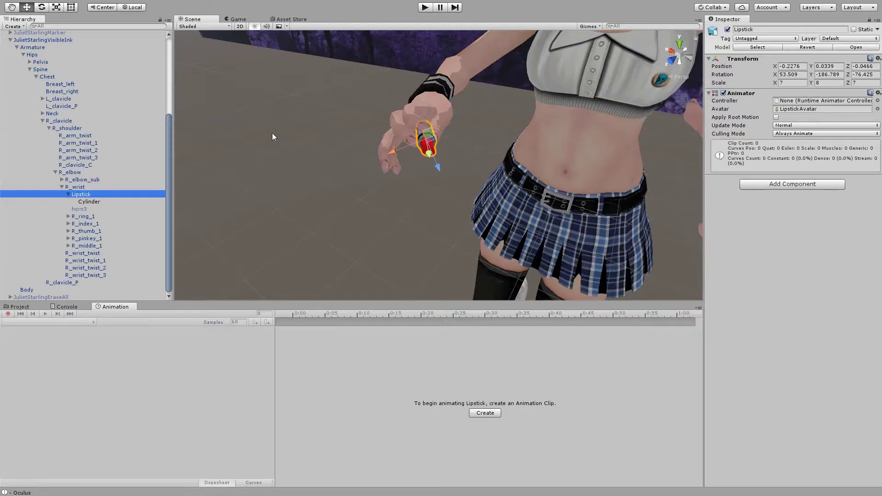
scroll(66, 117, up, 3)
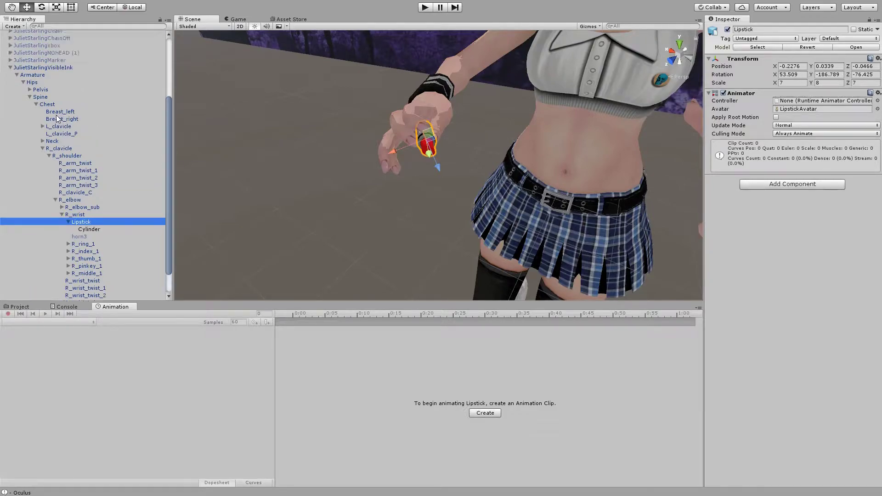
click(10, 61)
scroll(115, 145, down, 3)
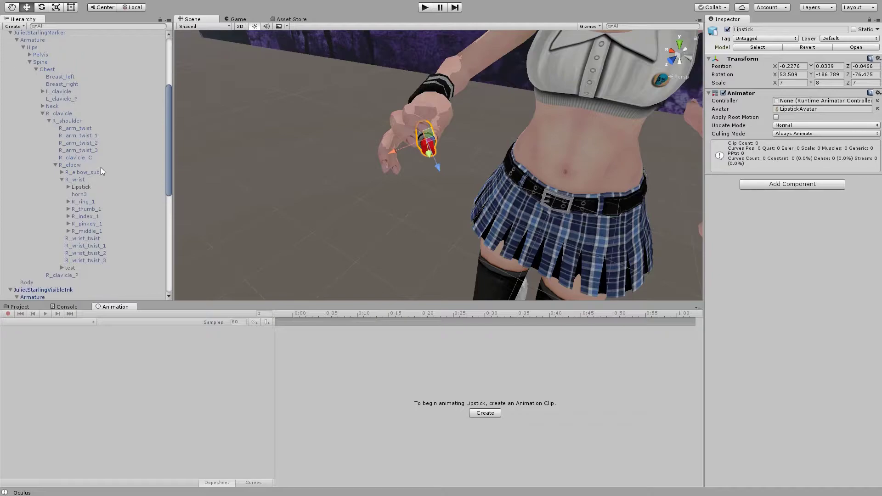
click(87, 186)
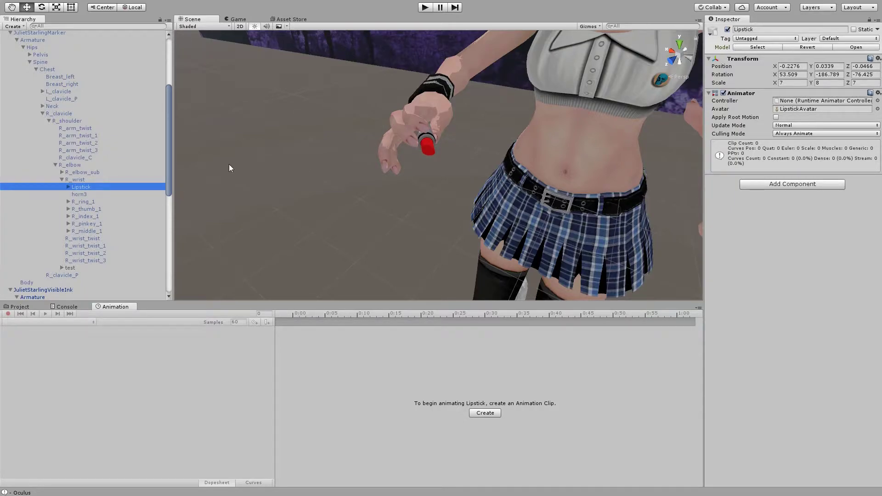
Select JulietStarlingMarker and orbit to the hand holding the lipstick
scroll(94, 104, up, 2)
click(40, 60)
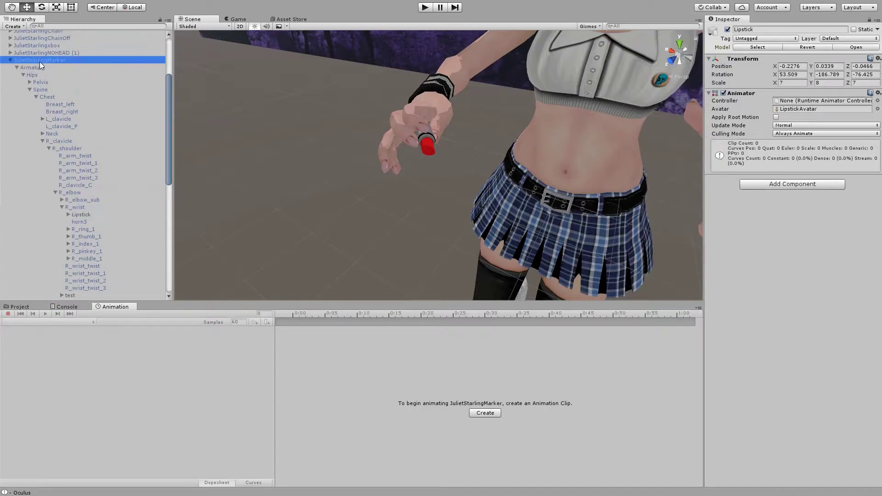
click(541, 92)
right_drag(541, 92, 349, 167)
middle_drag(349, 167, 381, 183)
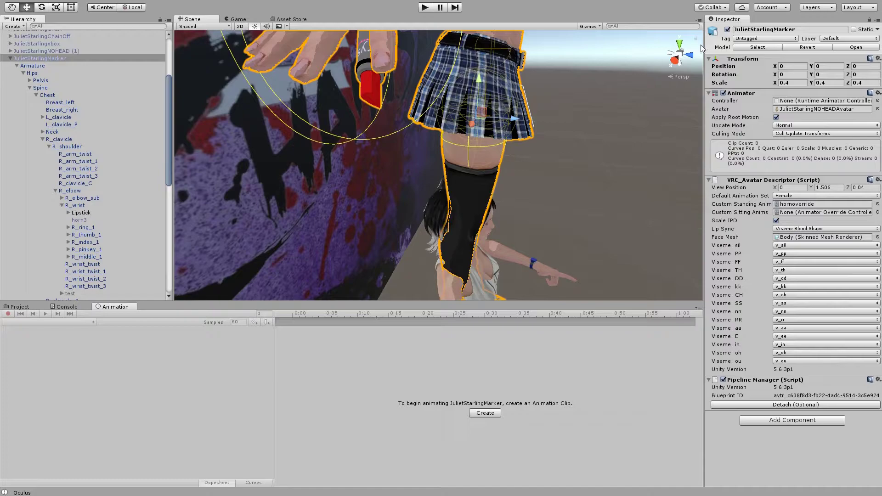
Deactivate JulietStarlingMarker and collapse both avatar bone trees
click(728, 29)
click(11, 59)
click(10, 66)
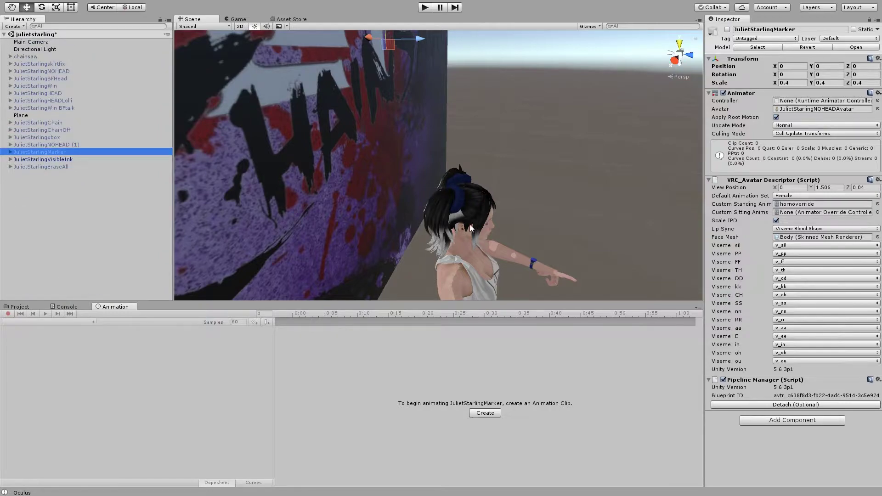
Create a new empty GameObject named 'trail'
middle_drag(470, 224, 421, 86)
click(62, 203)
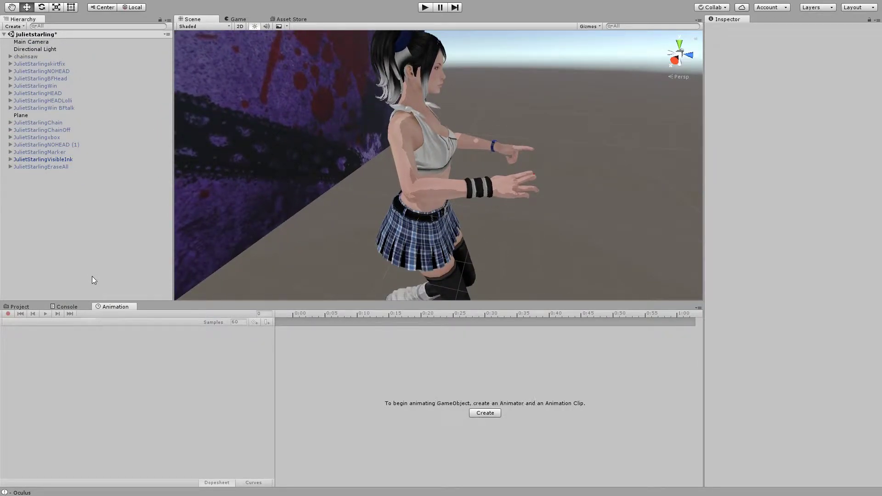
key(ctrl+shift+n)
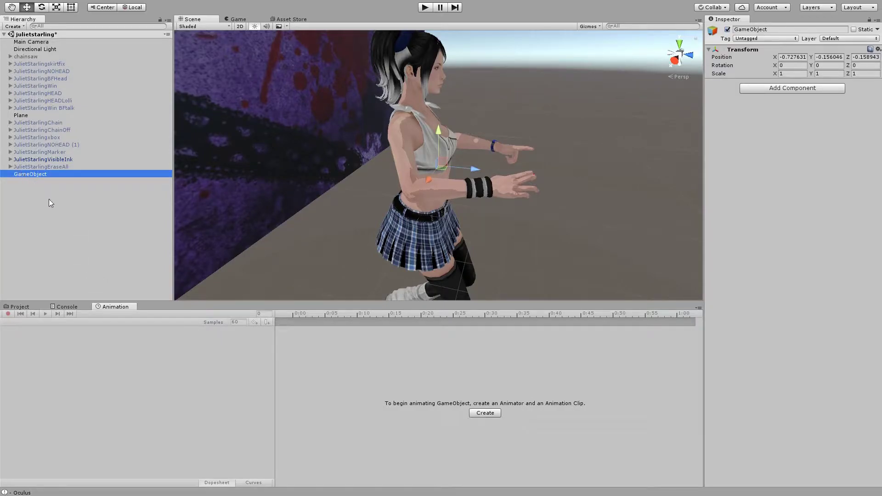
key(F2)
text(tr)
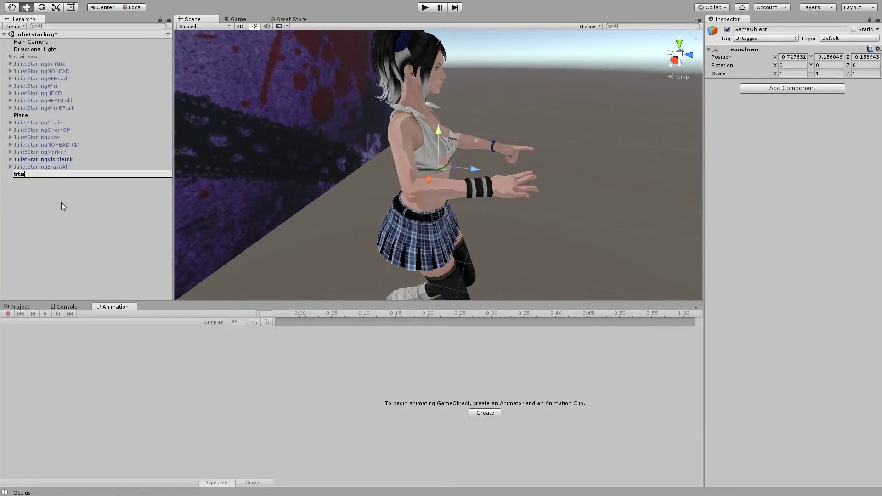
text(ail)
key(Return)
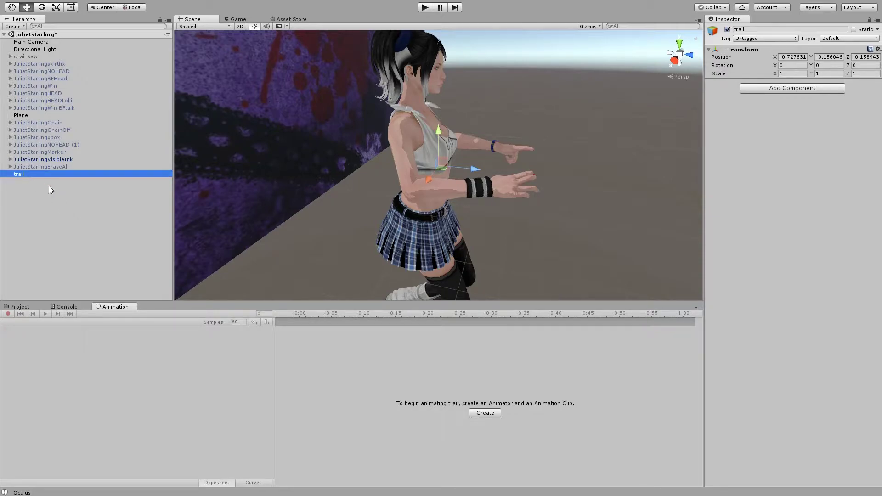
Add an inactive child empty named 'renderer' under trail
key(alt+shift+n)
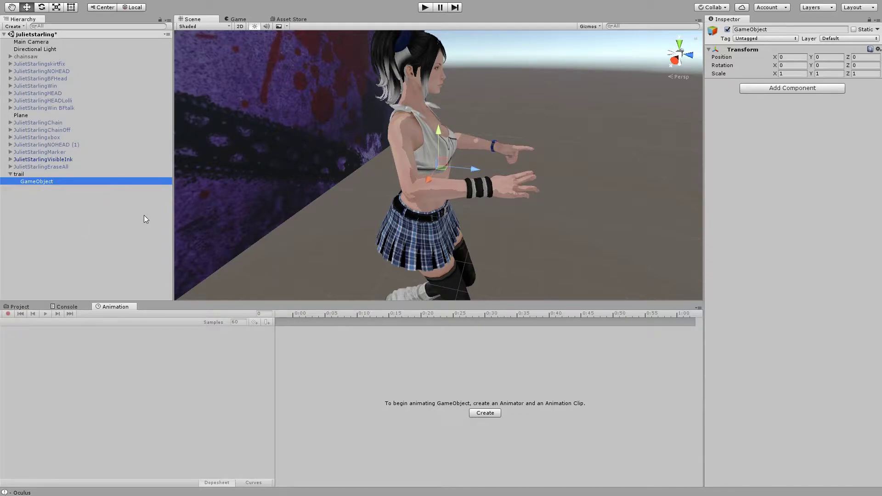
key(F2)
text(renderer)
key(Return)
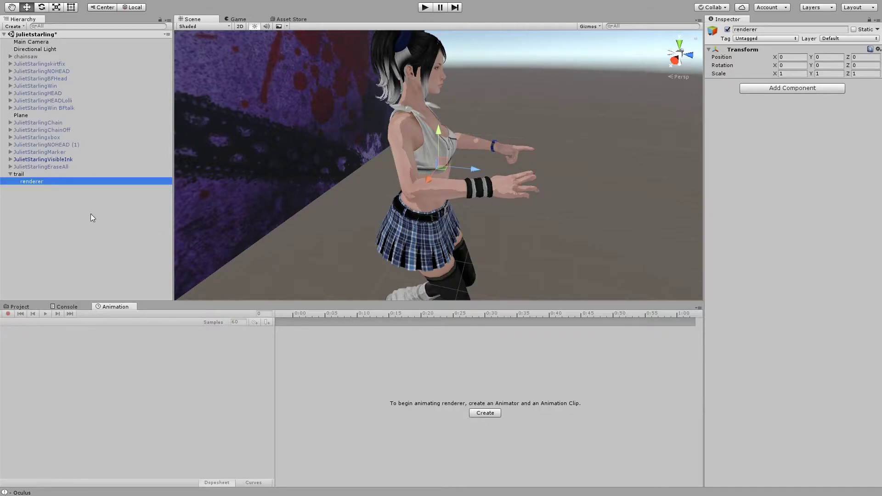
click(727, 30)
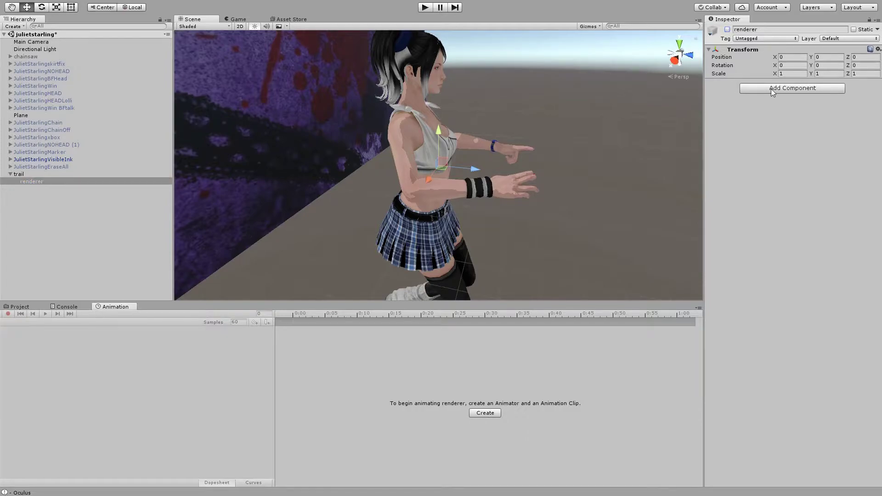
Add a Trail Renderer to renderer with no shadow receiving and the Marker material
click(773, 123)
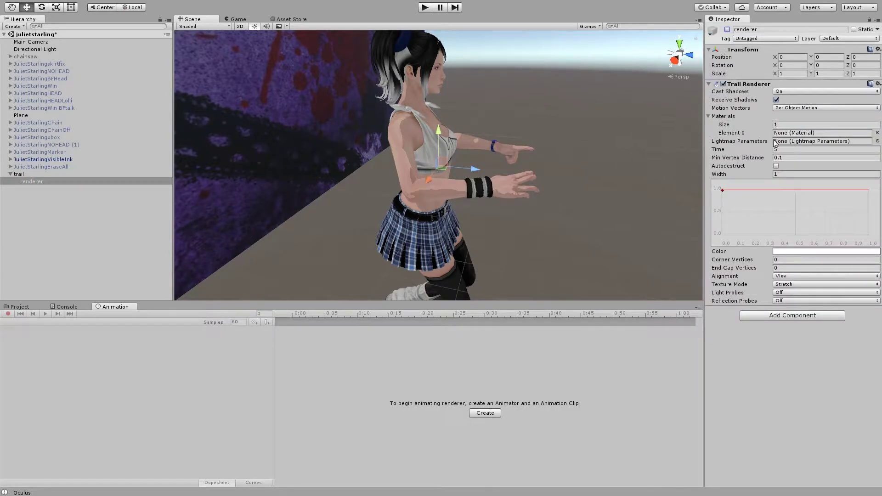
click(776, 99)
drag(117, 195, 822, 133)
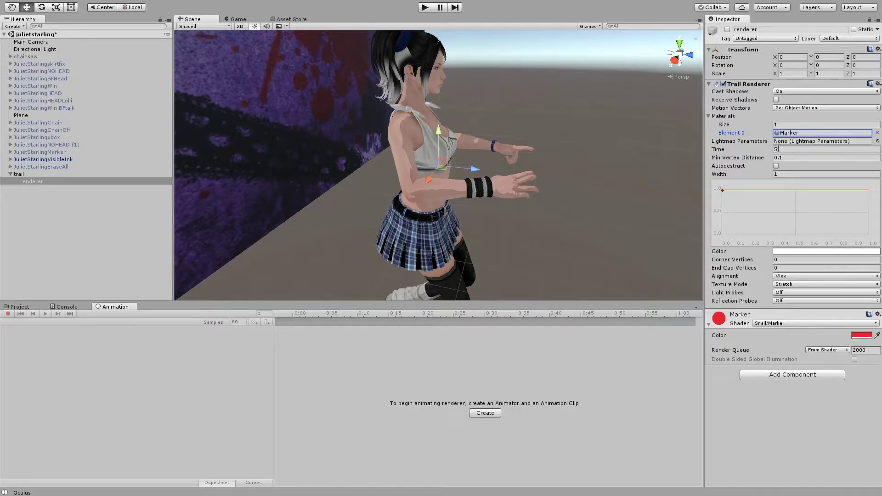
Set trail Time to 120, Min Vertex Distance to 0.003 and Width to 0.003
click(771, 150)
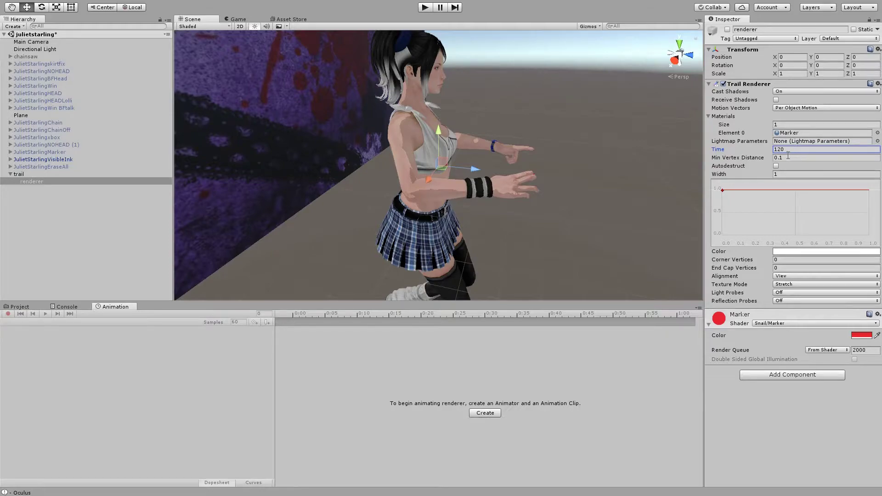
click(784, 158)
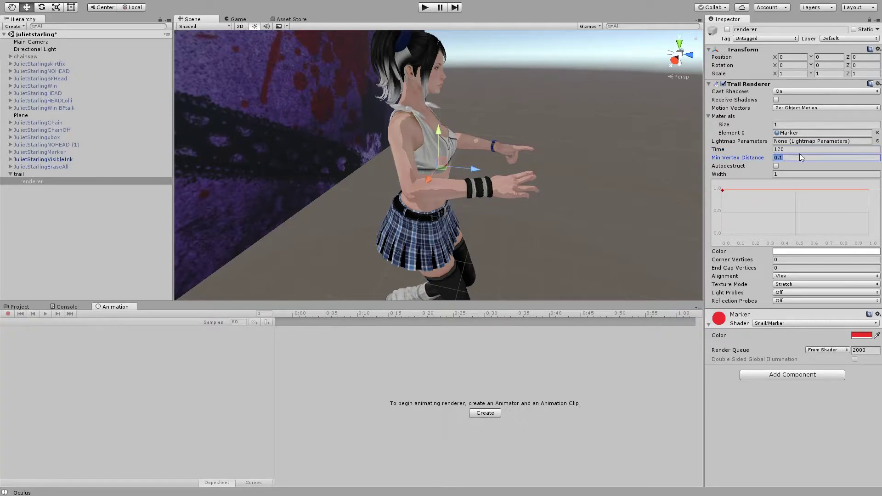
text(.003)
click(791, 174)
text(.003)
key(Return)
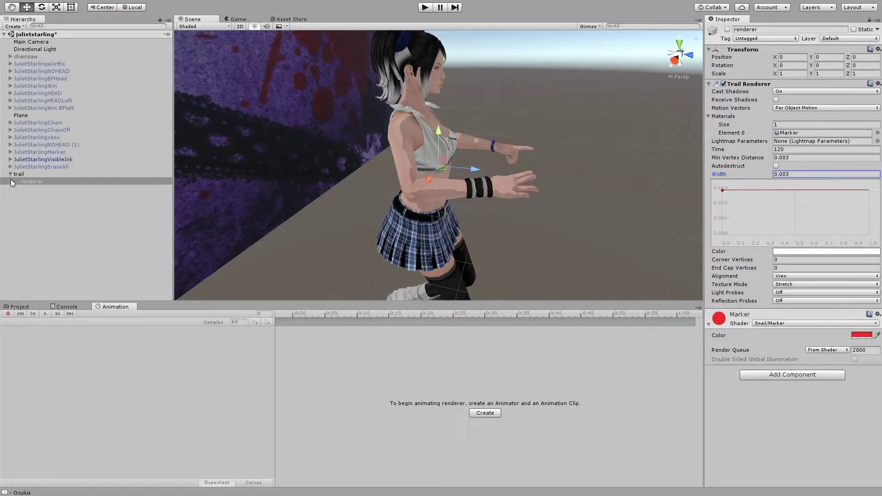
Create an enabletrail clip on trail keying renderer's Is Active property
click(24, 174)
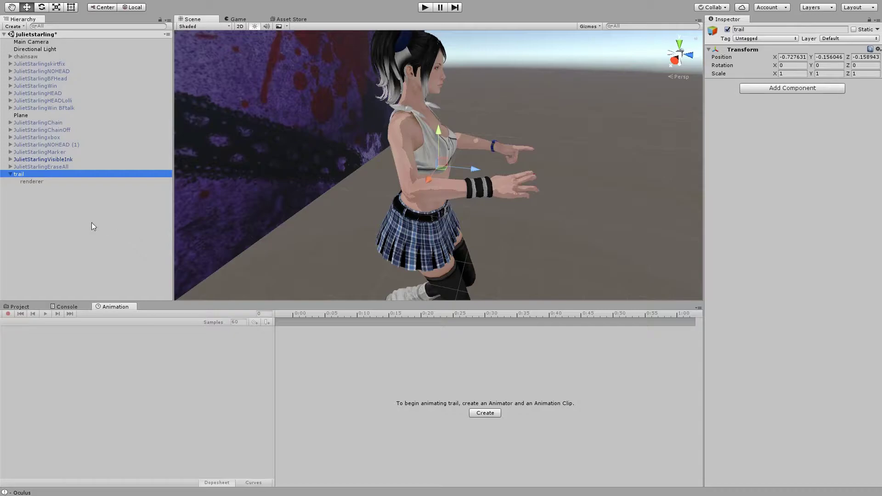
click(486, 413)
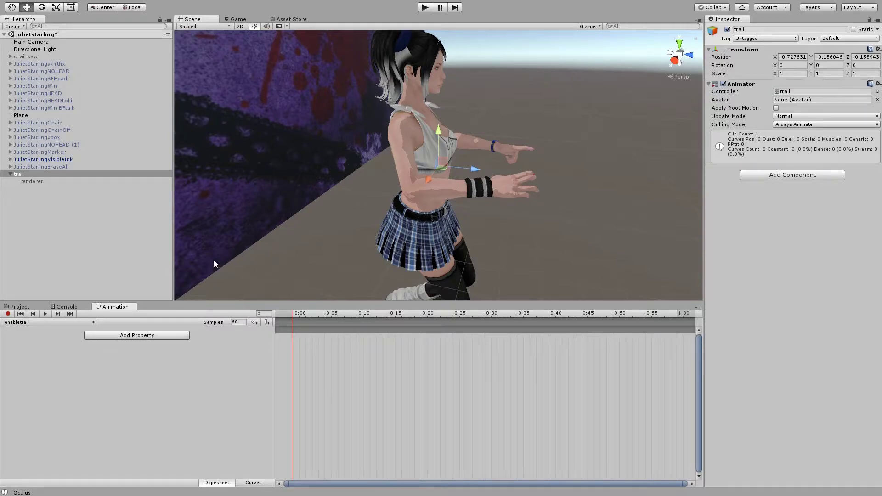
click(139, 338)
click(294, 351)
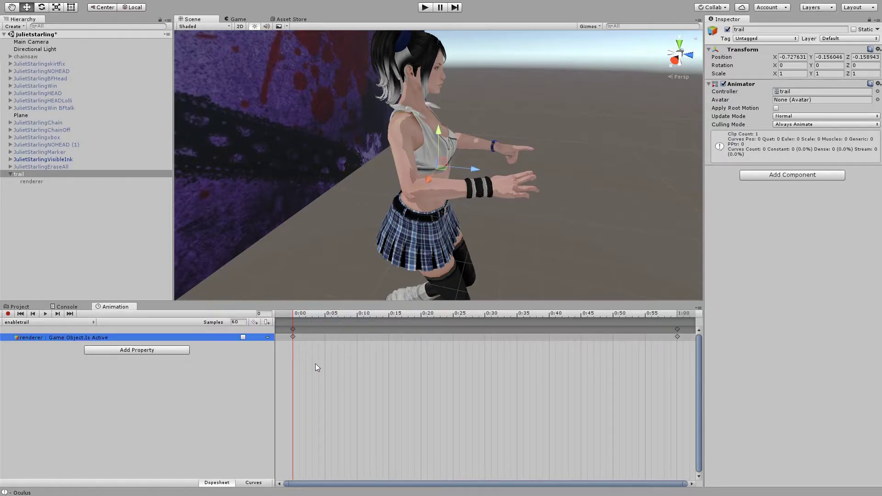
Move the end keyframes out to about 59:32
scroll(534, 393, down, 3)
scroll(532, 393, down, 3)
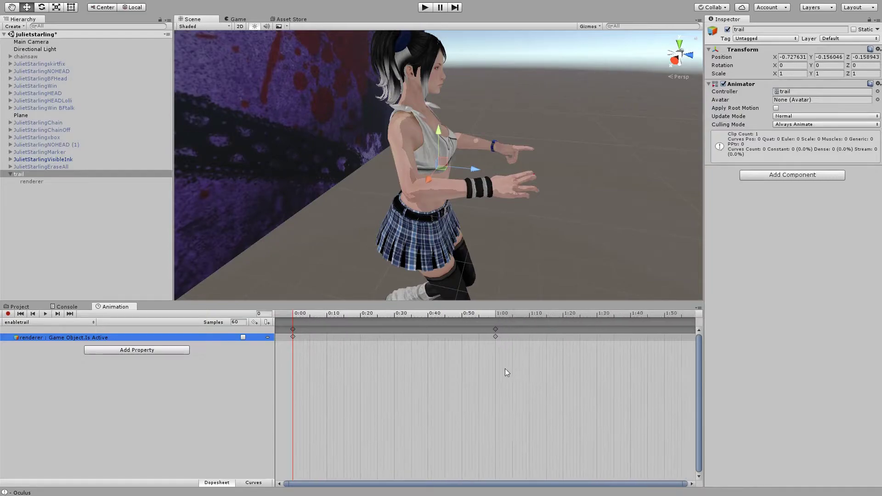
drag(503, 329, 670, 330)
scroll(545, 380, down, 2)
scroll(522, 372, down, 3)
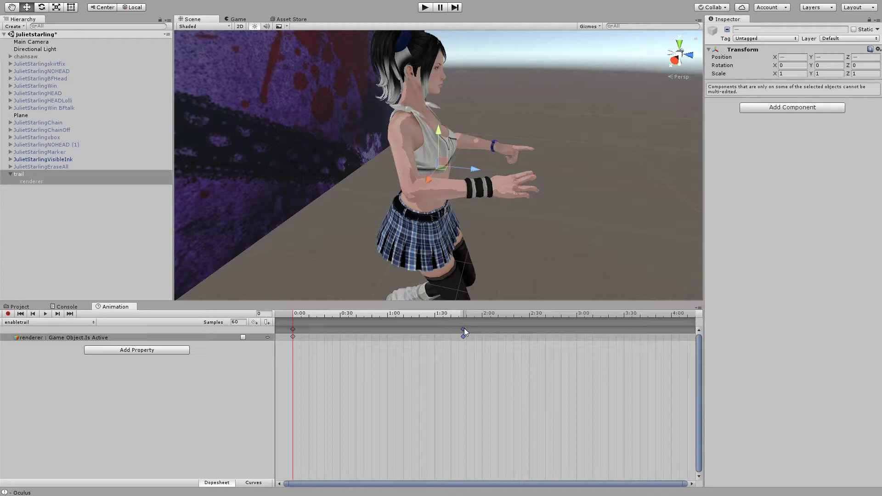
drag(464, 329, 668, 329)
scroll(619, 381, down, 3)
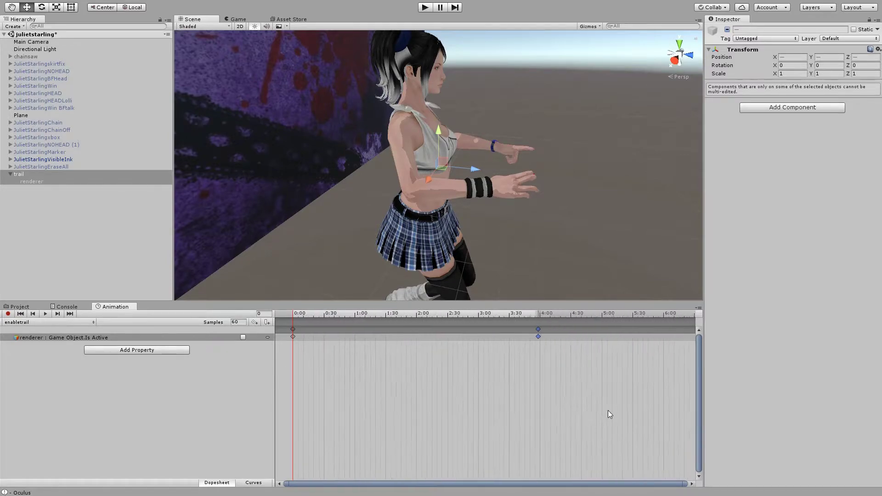
scroll(602, 403, down, 8)
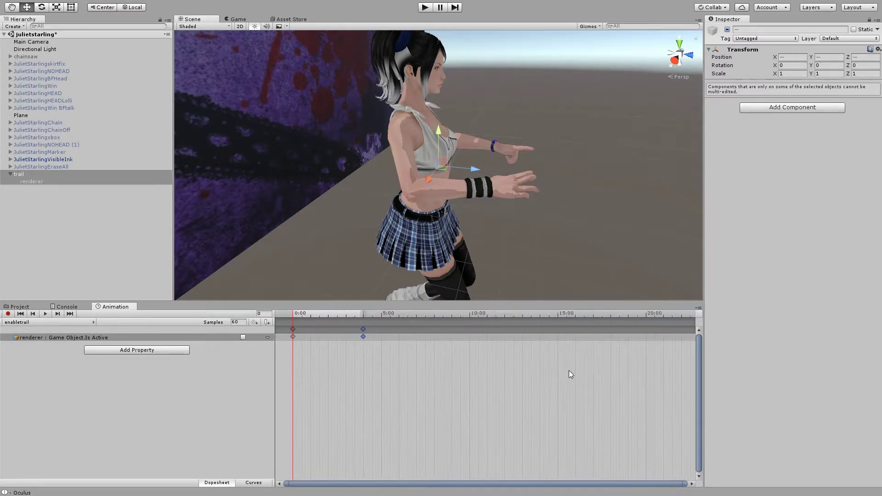
scroll(569, 370, down, 5)
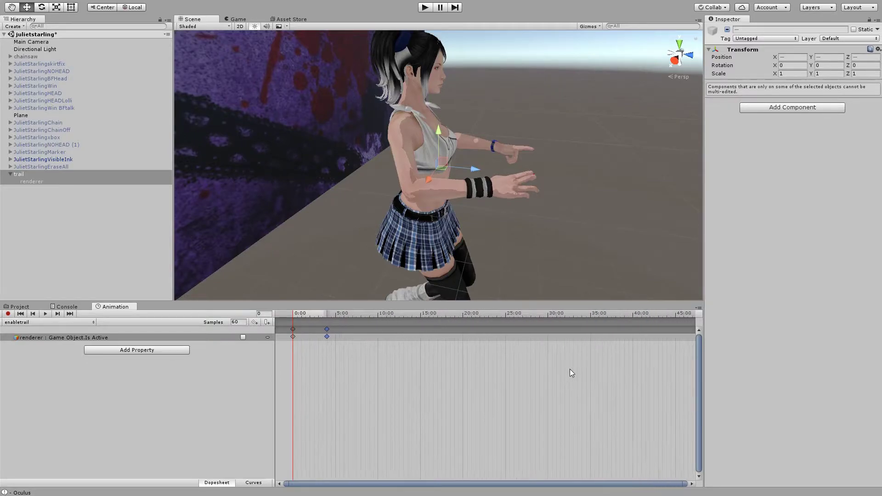
scroll(569, 369, down, 3)
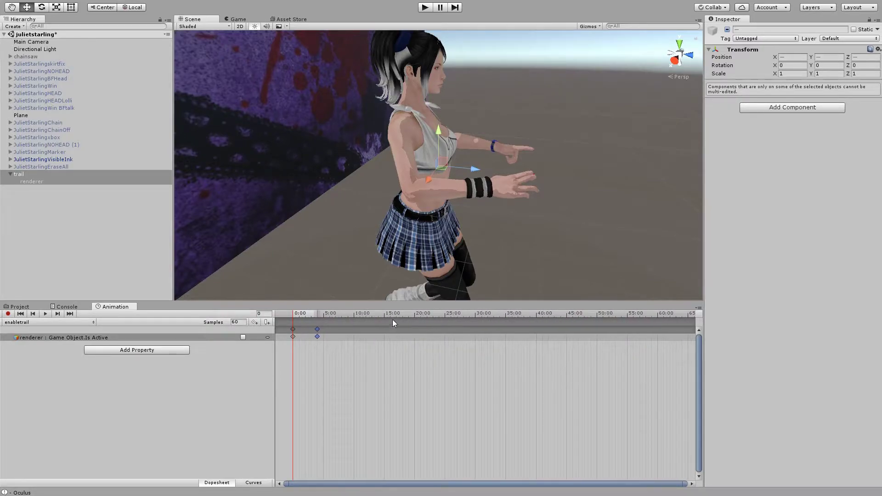
drag(317, 331, 658, 325)
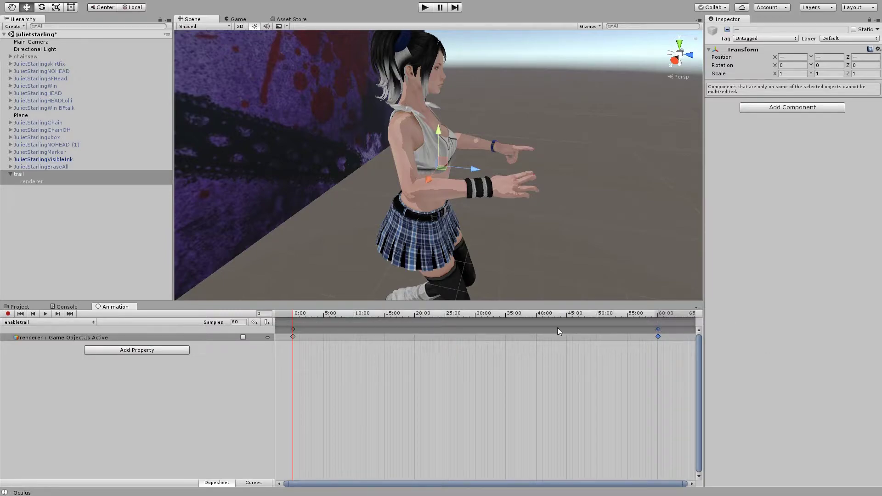
Check the trail controller and enabletrail clip's Loop Time, then reselect trail
click(24, 173)
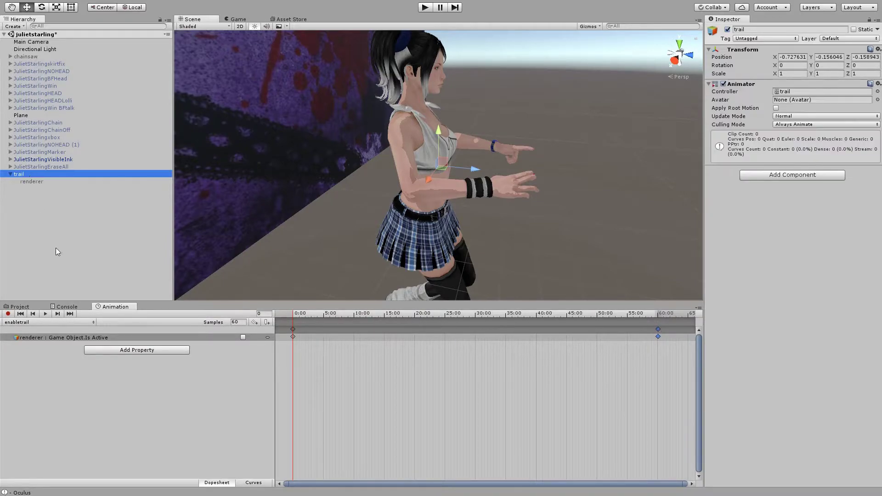
click(21, 308)
click(433, 346)
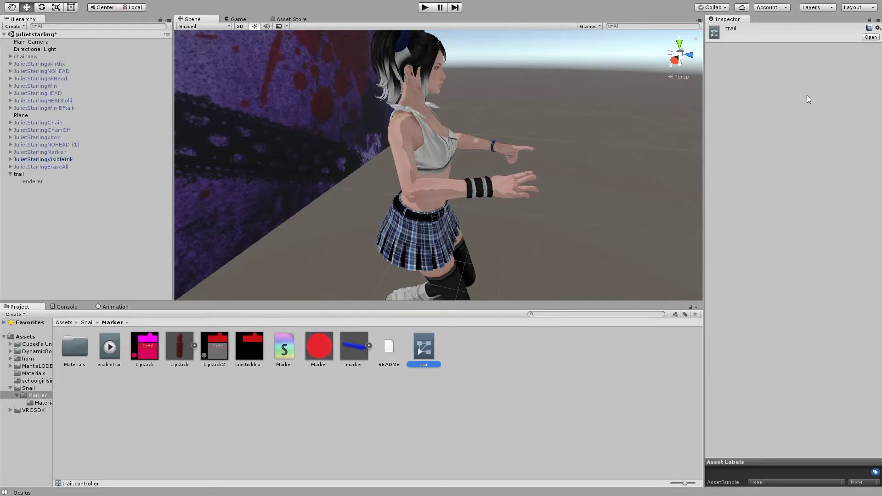
click(103, 352)
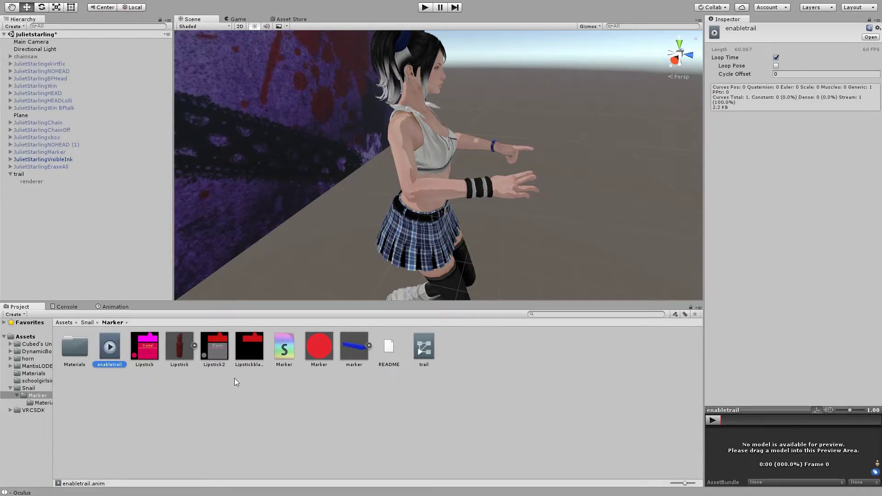
click(106, 308)
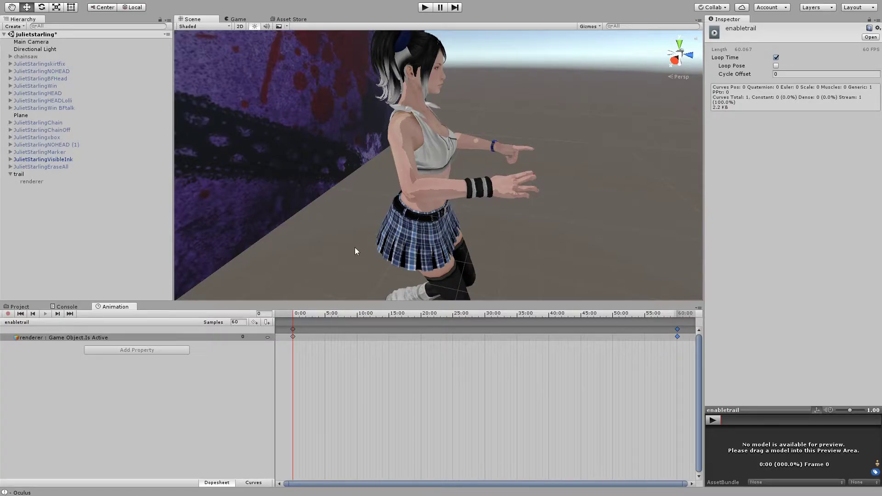
click(16, 174)
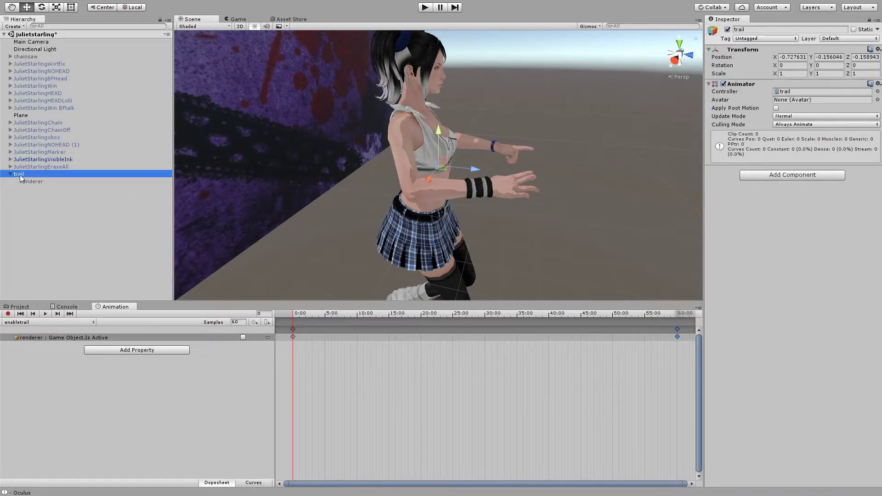
Duplicate trail into trail (1) and collapse the original trail
key(ctrl+d)
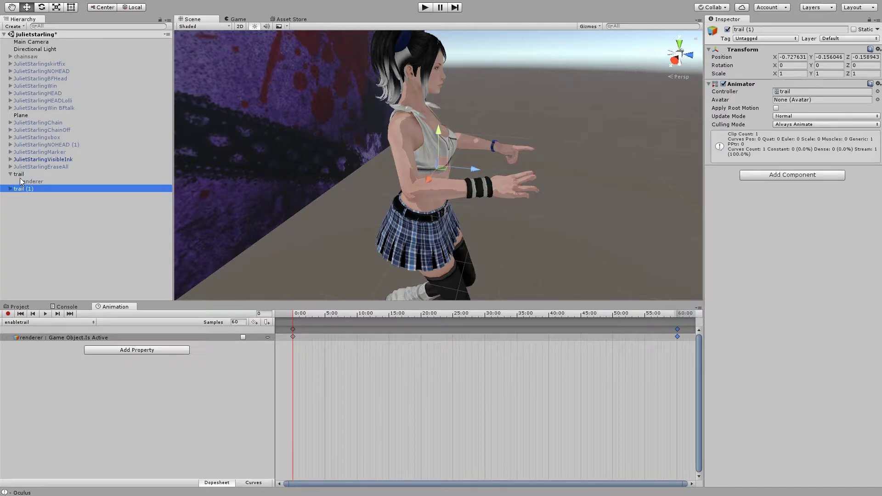
click(20, 176)
click(10, 174)
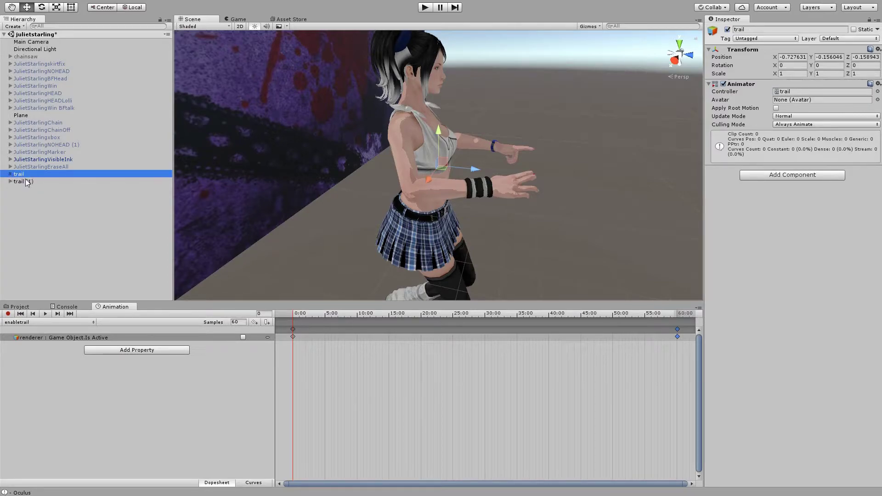
Parent trail under JulietStarlingMarker's R_wrist bone
click(10, 152)
scroll(85, 214, down, 6)
drag(24, 293, 80, 172)
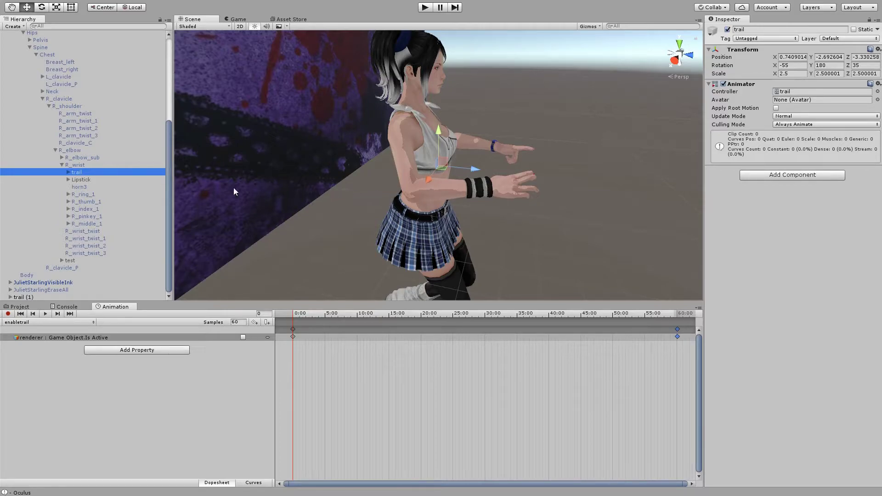
Hide JulietStarlingVisibleInk and keep JulietStarlingMarker active in the scene
click(76, 282)
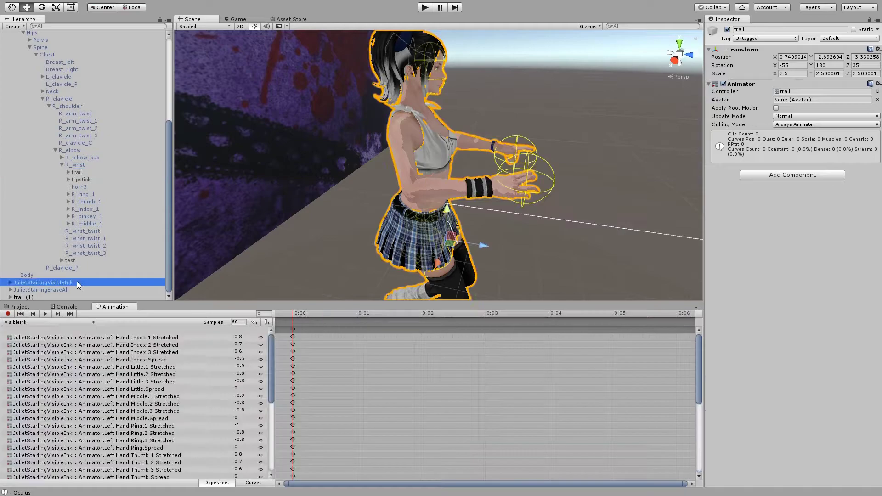
click(728, 29)
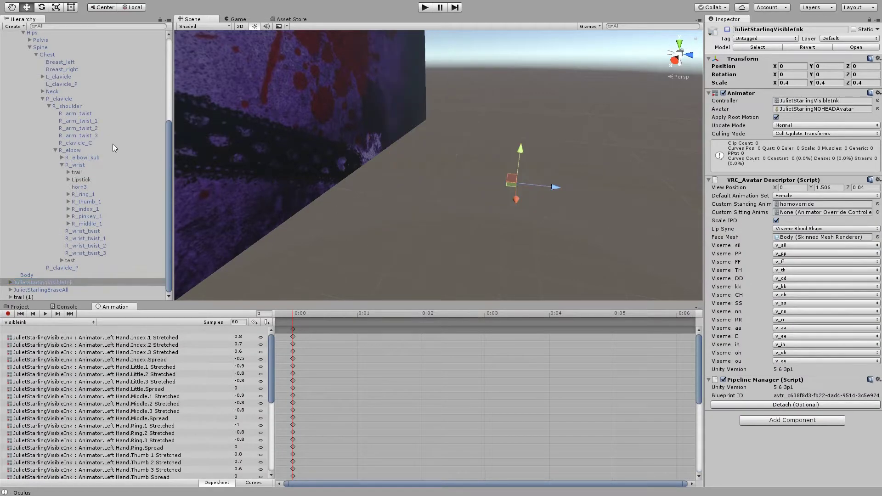
scroll(101, 152, up, 4)
click(73, 99)
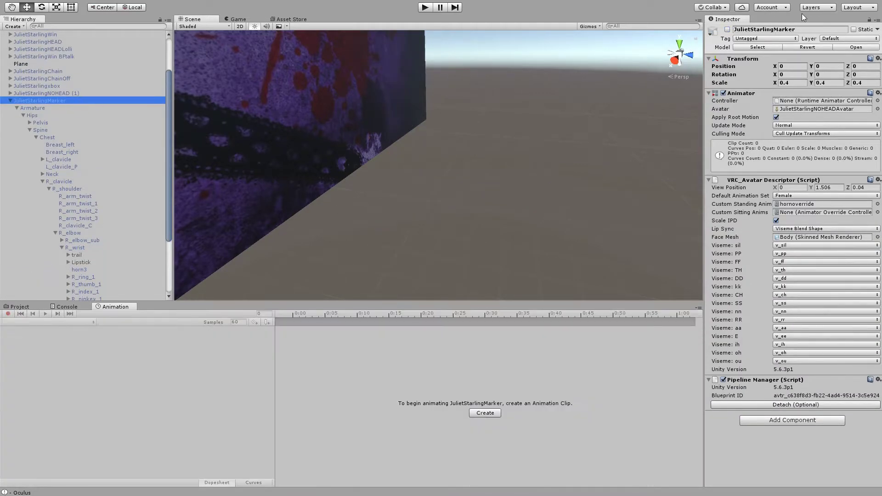
click(728, 29)
click(728, 29)
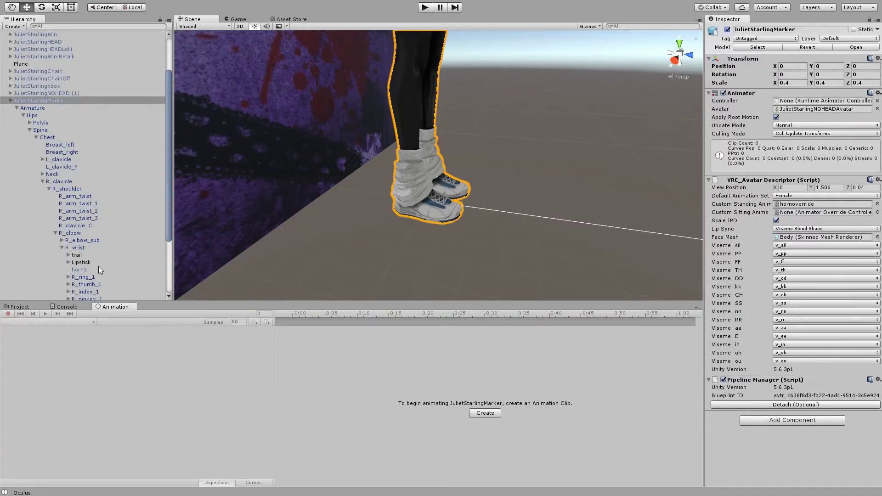
Select the wrist-attached trail and raise it upward in the Scene
click(90, 255)
scroll(481, 147, down, 6)
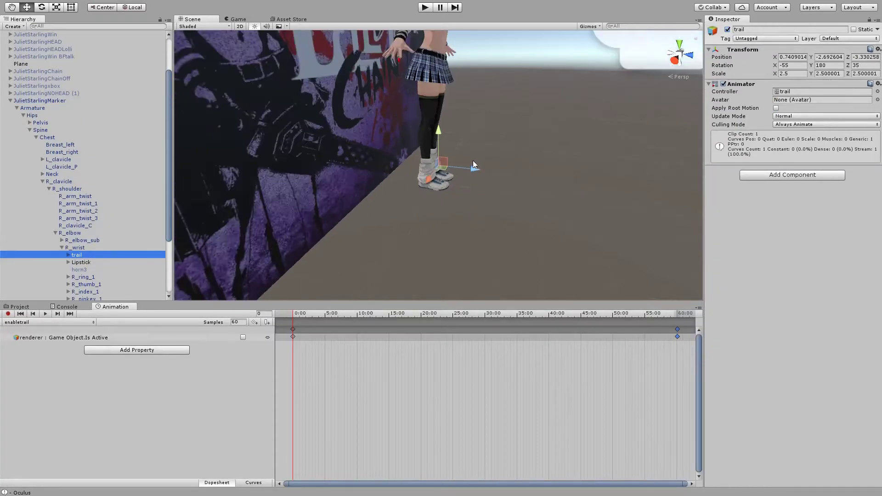
scroll(402, 220, up, 4)
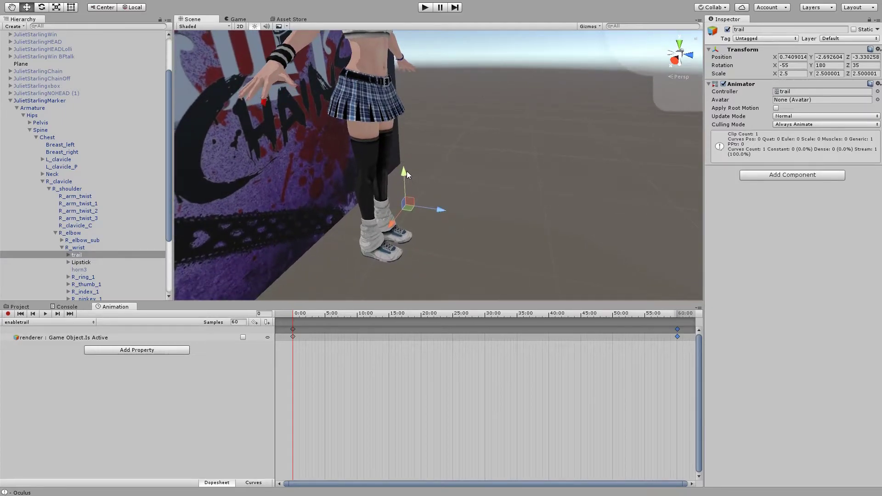
drag(403, 170, 408, 118)
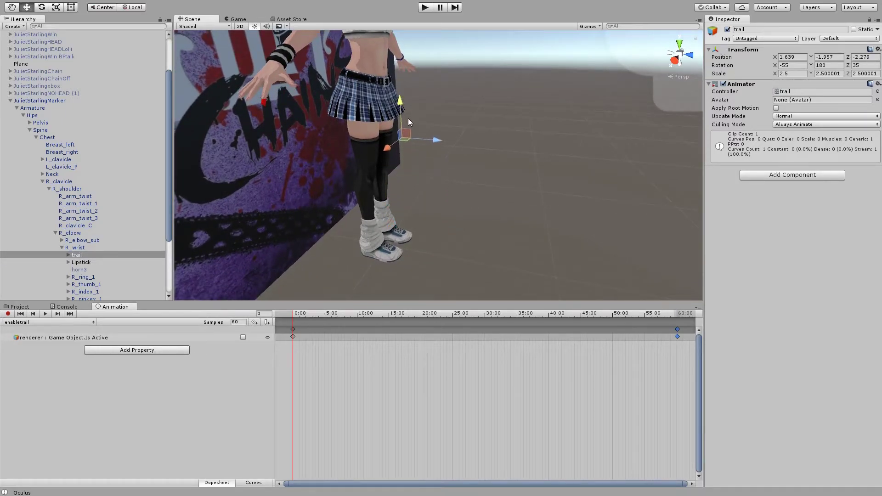
Check the renderer's trail settings, then move trail up to the right hand
click(68, 255)
click(89, 262)
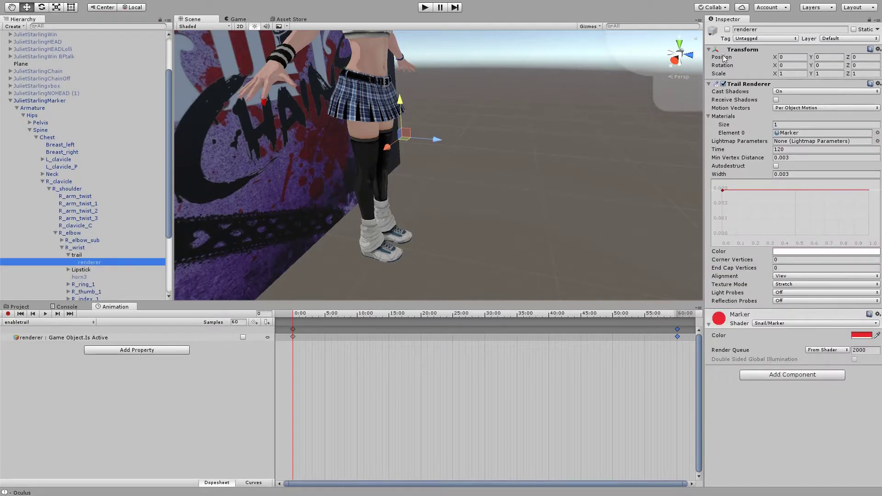
click(727, 29)
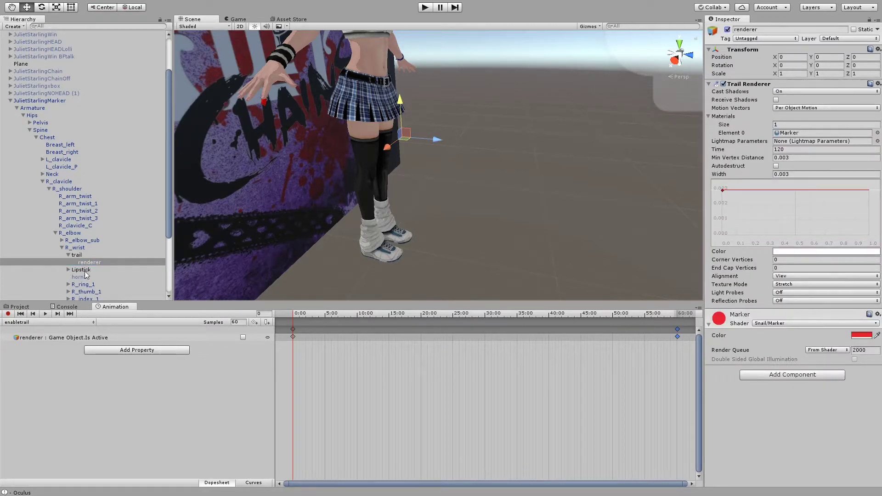
click(78, 255)
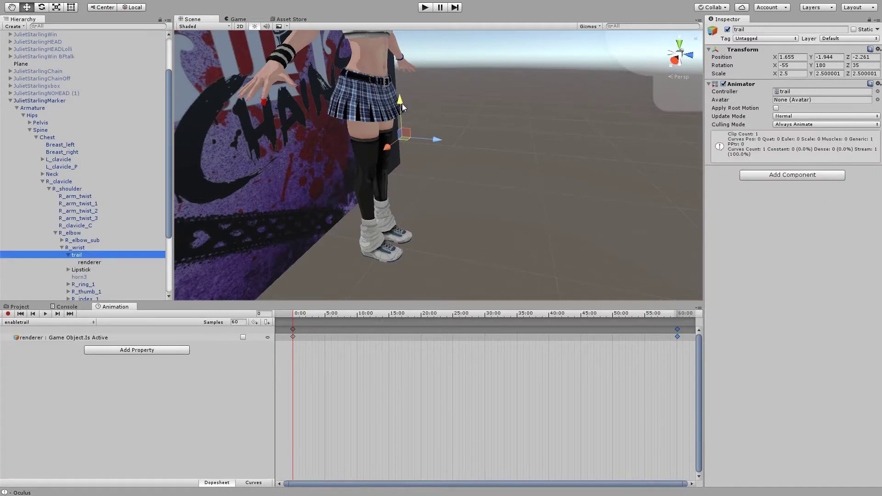
drag(402, 102, 335, 110)
drag(263, 99, 267, 76)
Switch the trail renderer off and zoom the Scene view in on the hand holding the marker
click(90, 262)
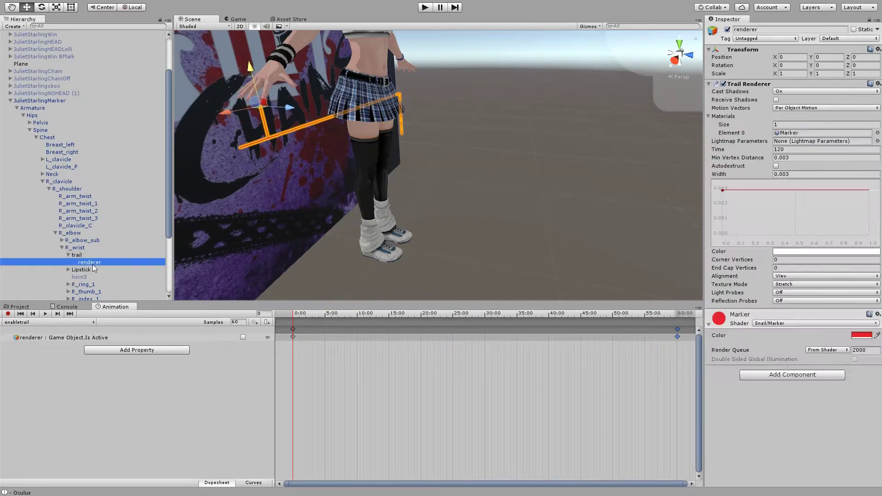
click(727, 29)
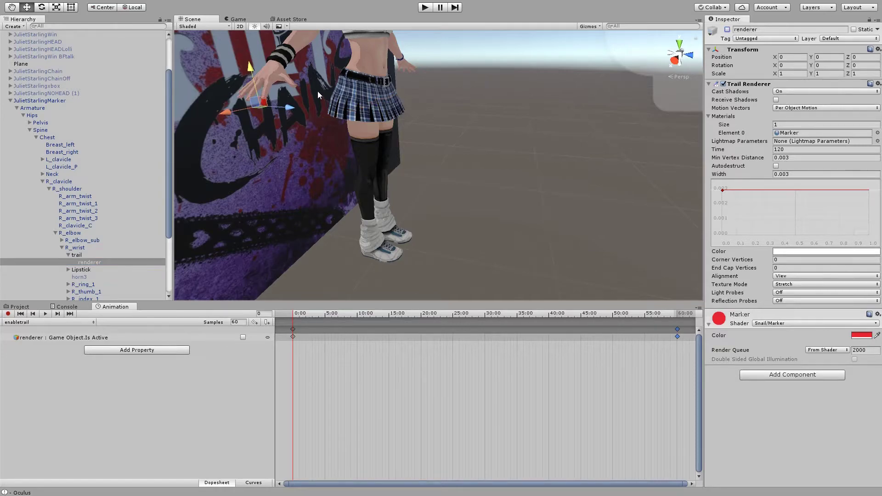
scroll(321, 98, up, 3)
middle_drag(321, 98, 297, 116)
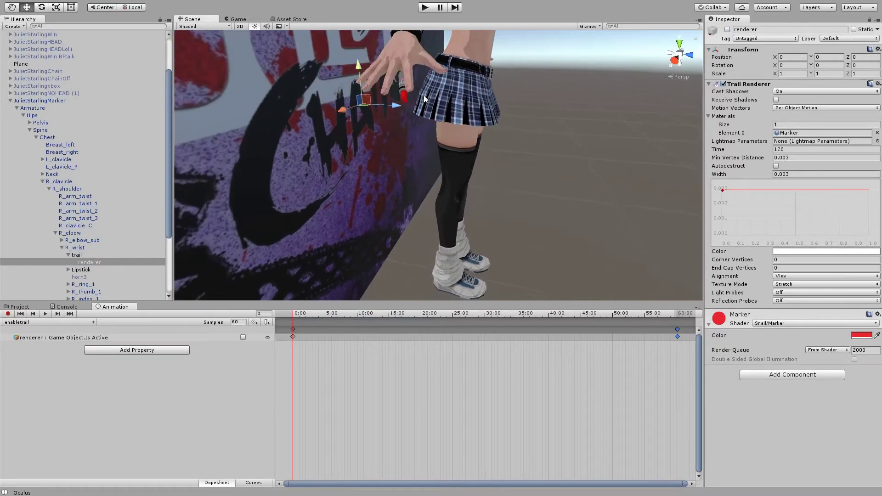
scroll(409, 98, up, 5)
middle_drag(408, 98, 357, 145)
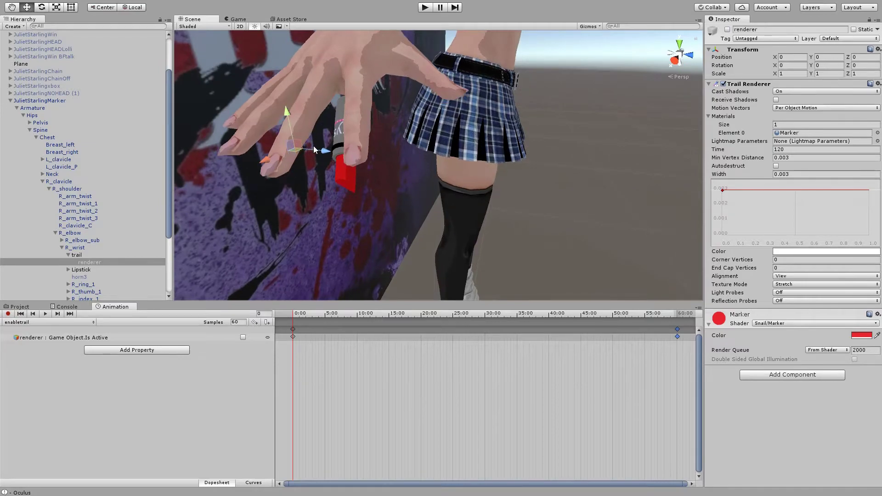
Drag the renderer with the Move gizmo toward the red lipstick's tip
drag(316, 146, 333, 149)
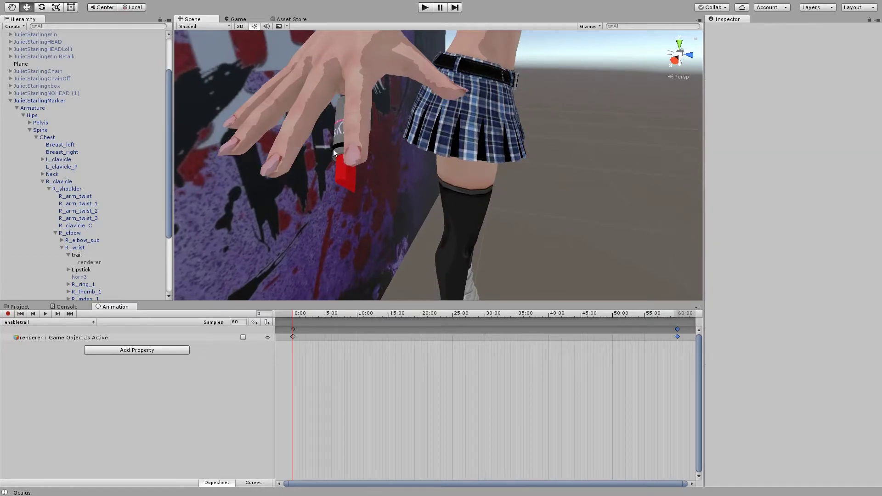
click(89, 263)
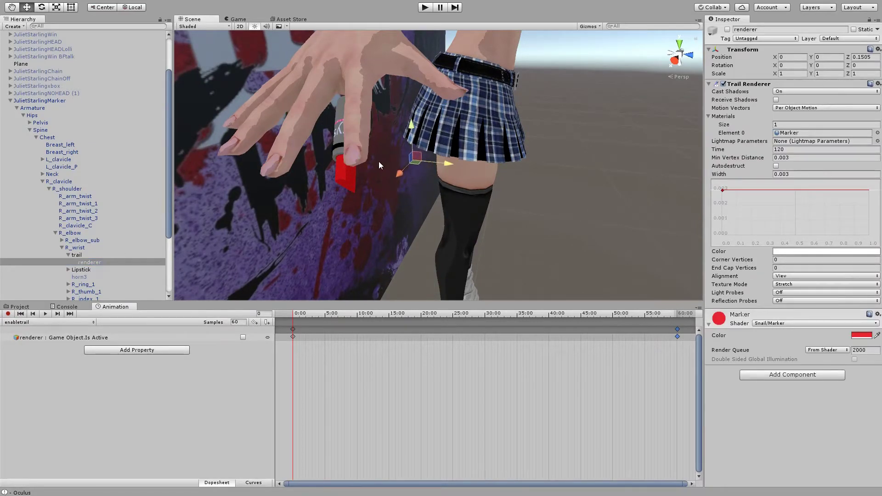
drag(396, 174, 338, 129)
middle_drag(338, 129, 352, 93)
drag(352, 93, 348, 154)
drag(317, 276, 326, 274)
middle_drag(416, 282, 475, 247)
right_drag(475, 247, 641, 205)
middle_drag(640, 205, 423, 181)
Fine-tune the renderer onto the lipstick tip at position 0.1286, 0.0313, 0.1638
drag(399, 96, 400, 90)
drag(436, 117, 445, 118)
mouse_move(462, 103)
right_down()
mouse_move(285, 133)
mouse_move(310, 126)
mouse_move(305, 133)
mouse_move(319, 136)
mouse_move(289, 157)
right_up()
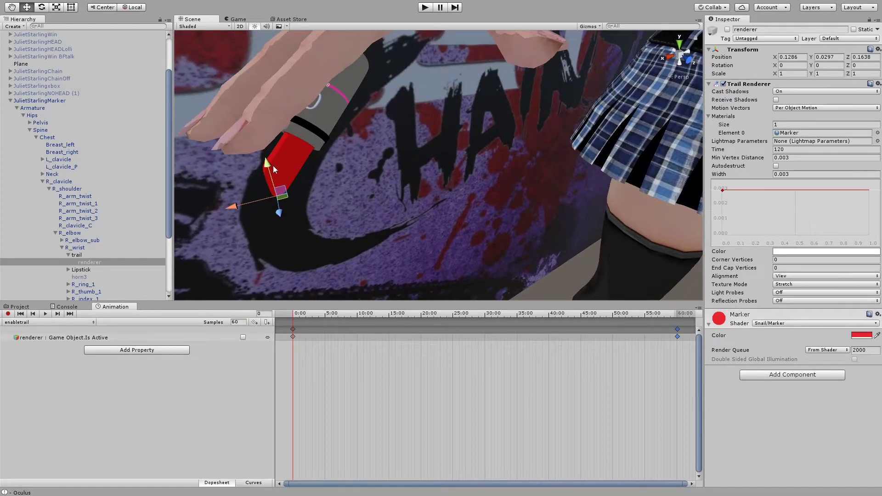
drag(272, 164, 271, 162)
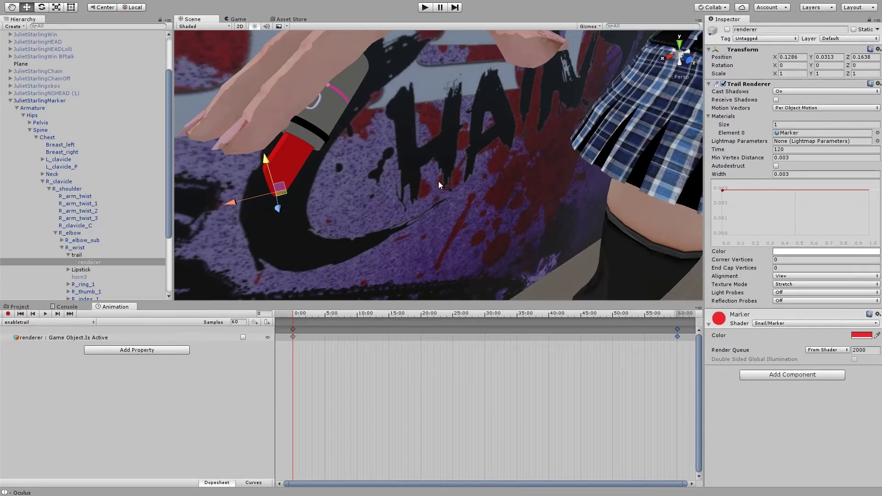
scroll(438, 181, down, 10)
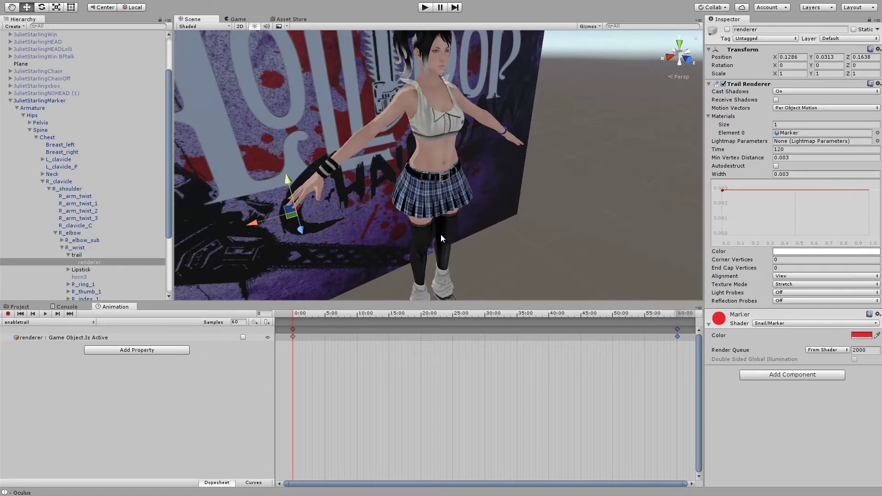
middle_drag(441, 233, 340, 236)
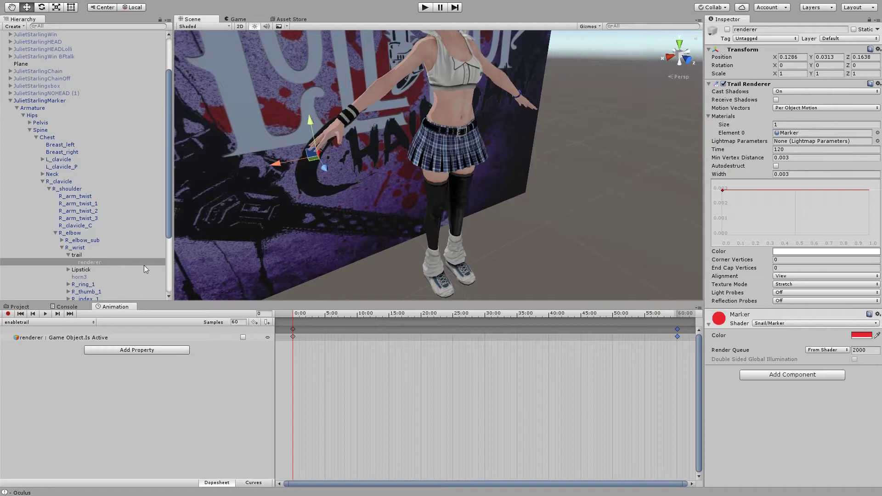
Key the renderer's Is Active on in enabletrail, keeping keyframes at 0:00 and 60:00, then stop recording
click(72, 261)
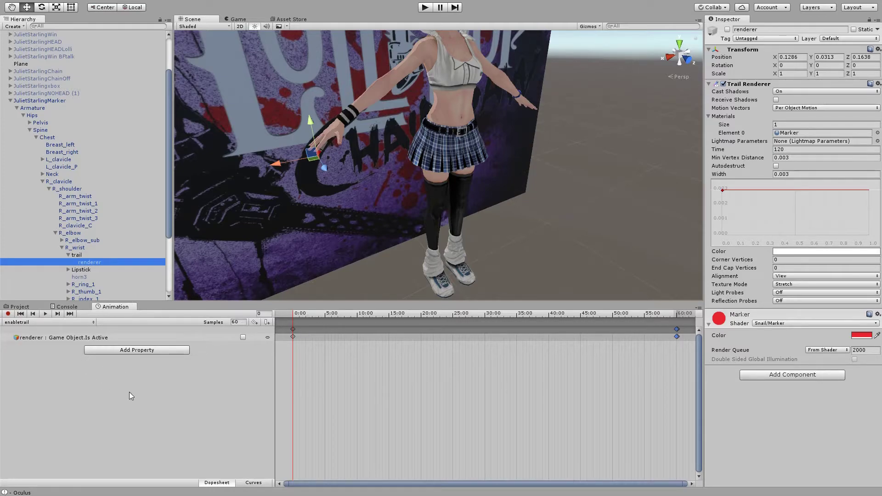
click(243, 337)
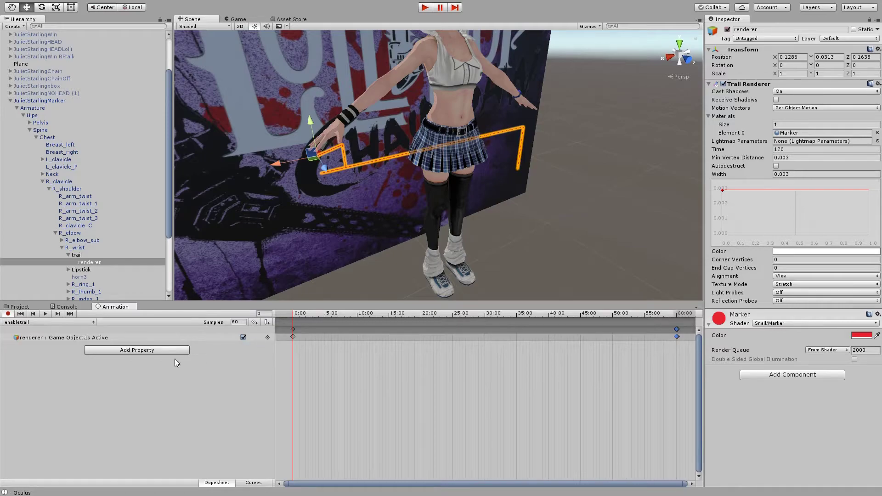
click(677, 336)
key(Delete)
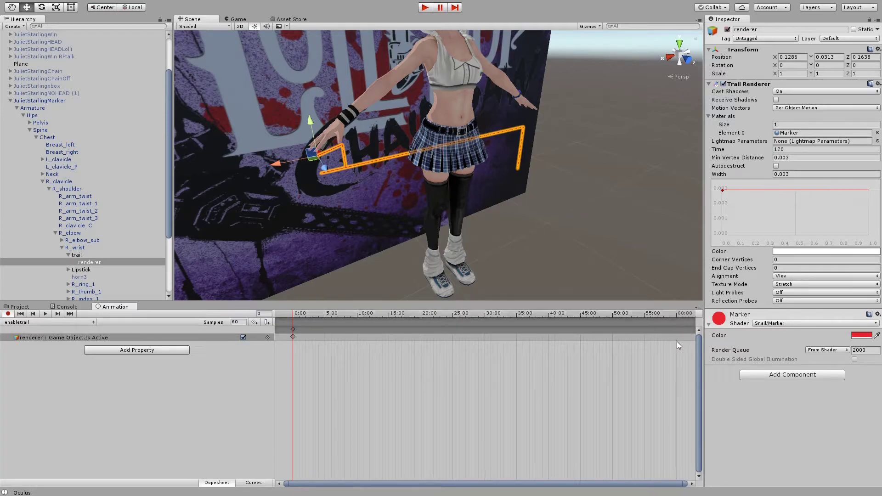
key(ctrl+z)
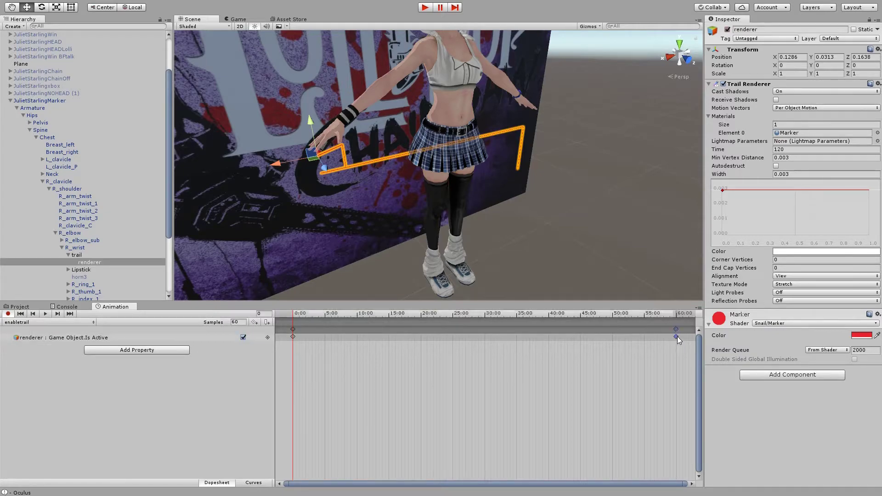
click(676, 312)
click(294, 313)
click(8, 313)
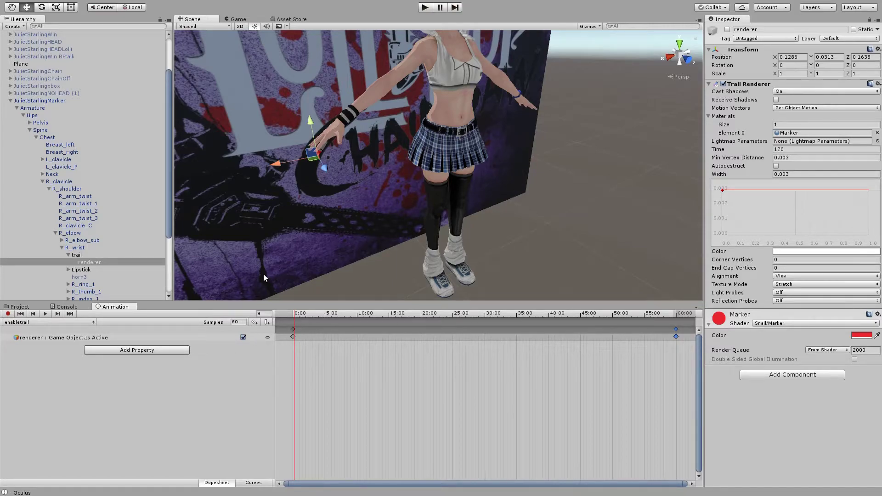
drag(166, 161, 167, 165)
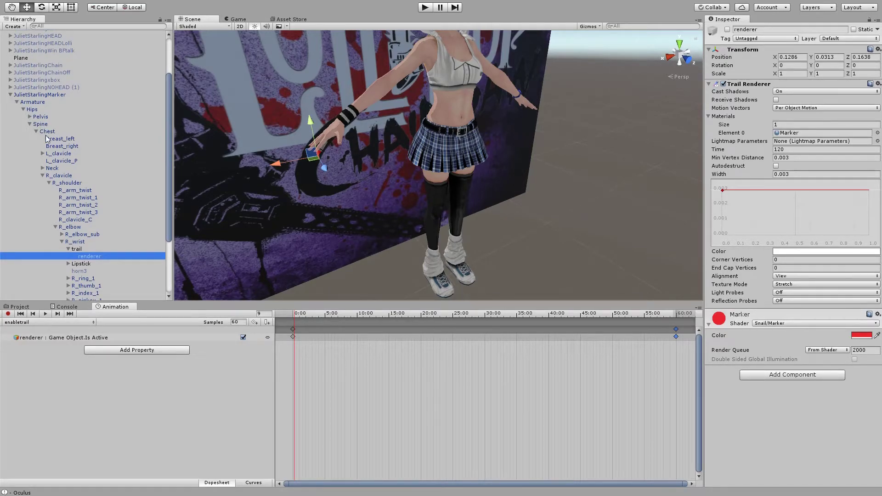
scroll(74, 216, down, 4)
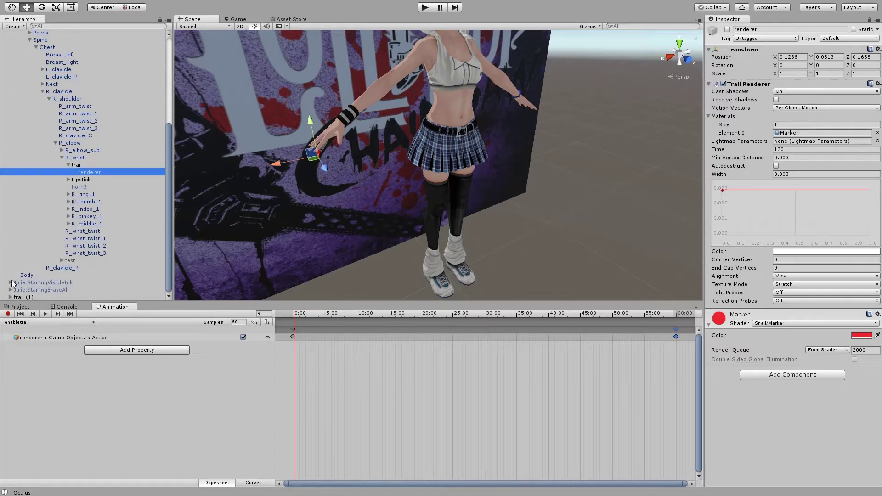
click(10, 283)
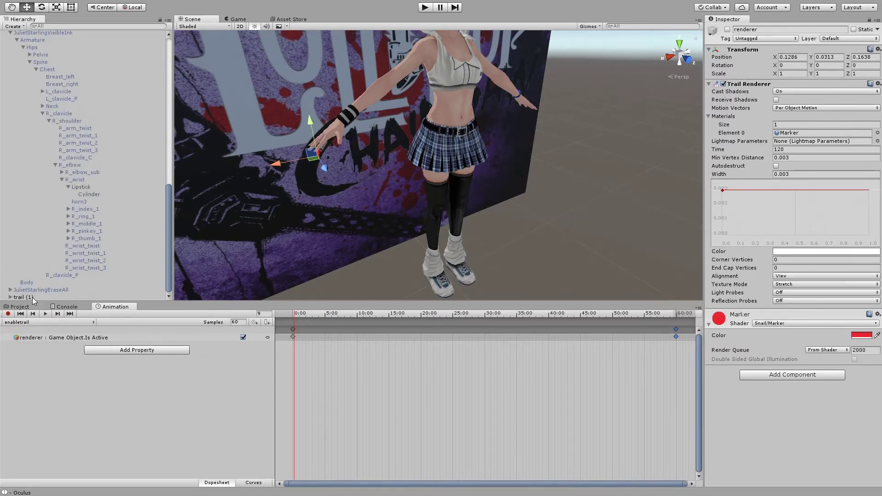
click(32, 297)
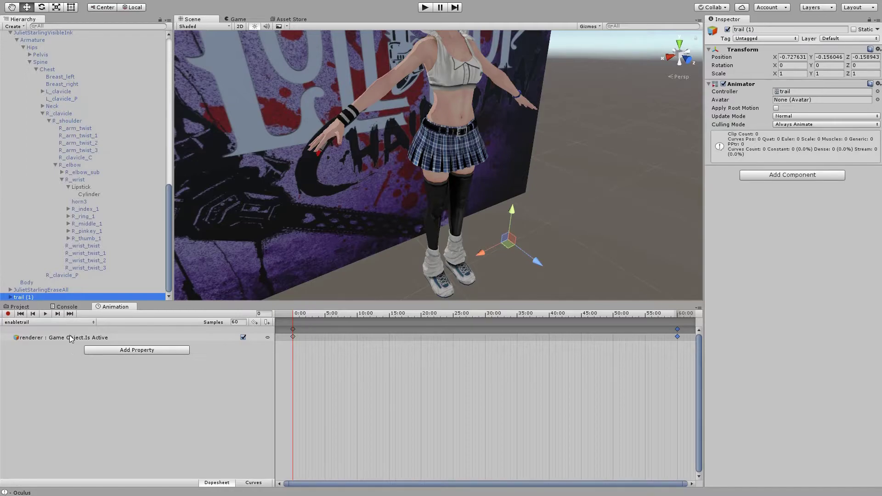
key(ctrl+d)
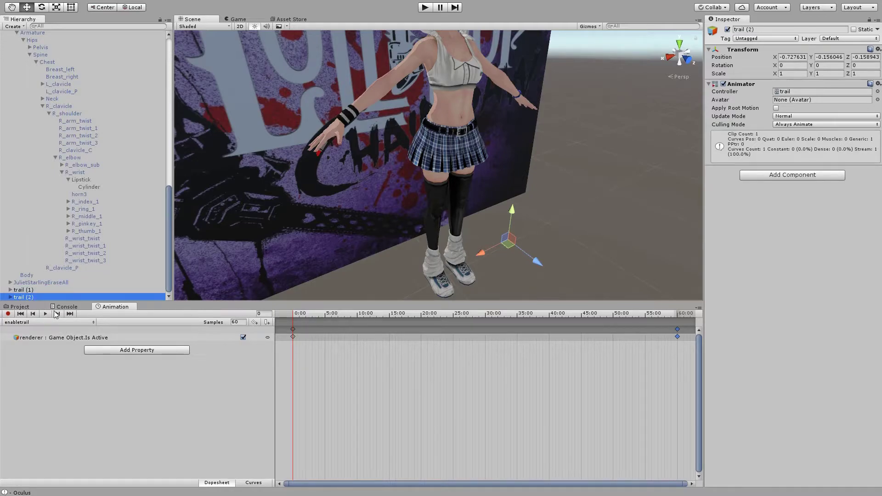
key(F2)
text(trail)
key(Return)
mouse_move(26, 300)
mouse_down()
mouse_move(65, 262)
mouse_move(79, 179)
mouse_up()
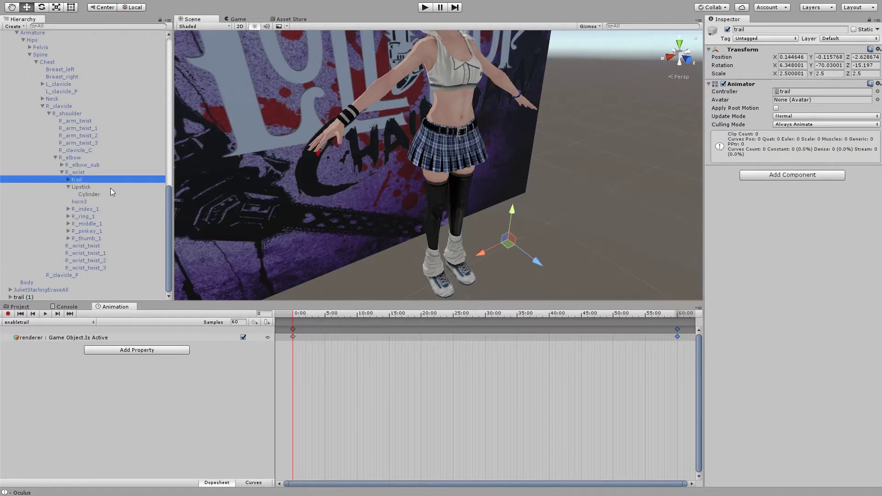
scroll(109, 183, up, 7)
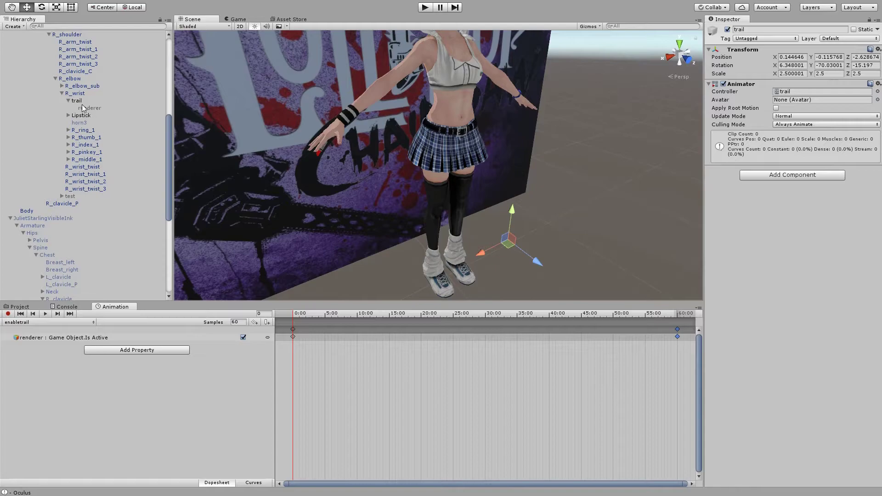
click(138, 101)
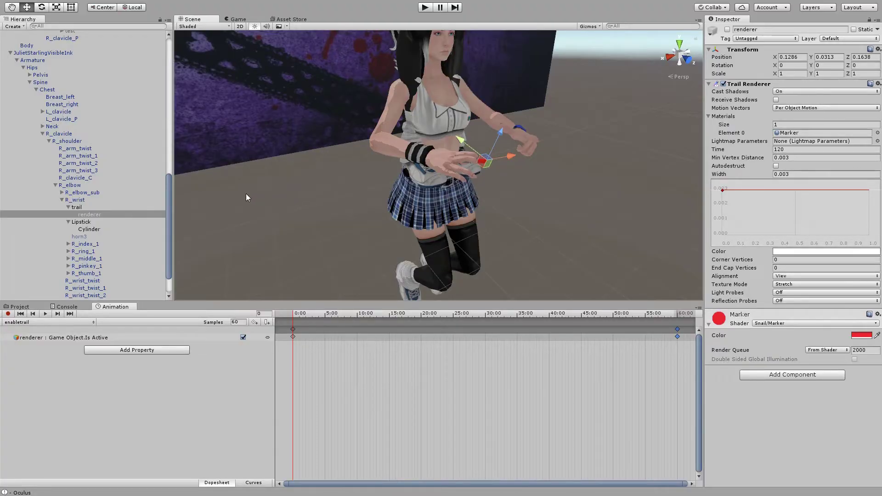
scroll(97, 174, up, 10)
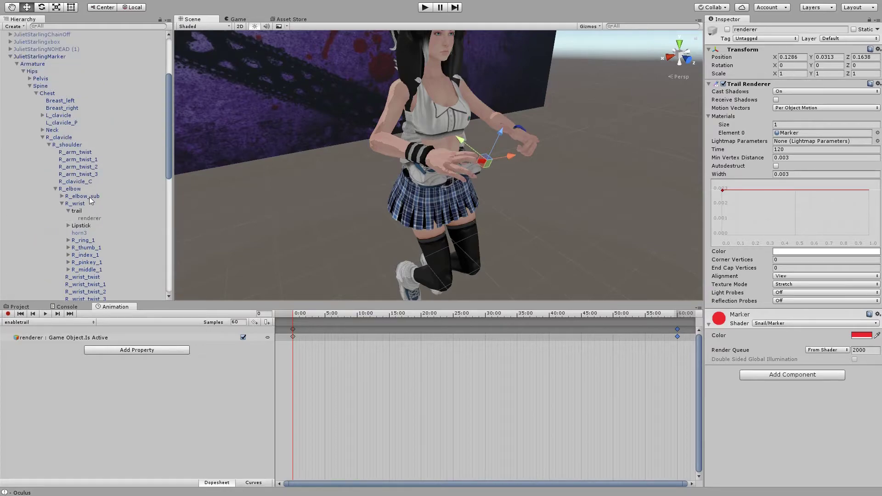
click(86, 211)
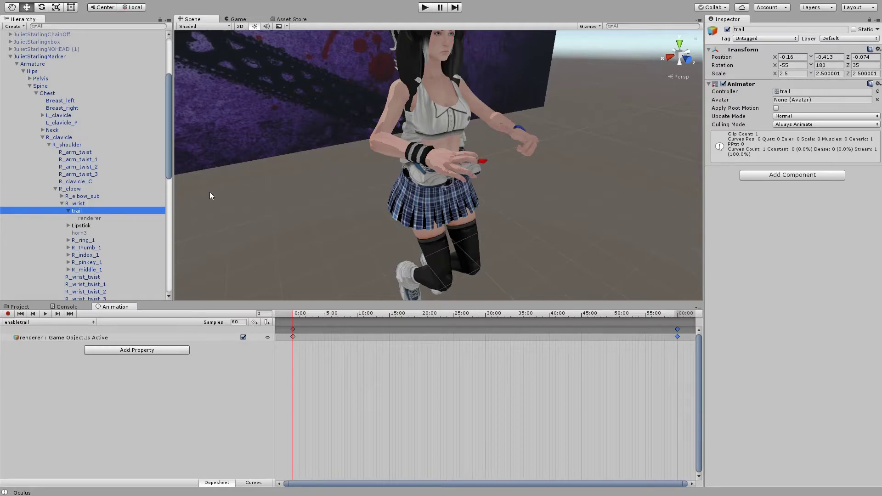
click(97, 218)
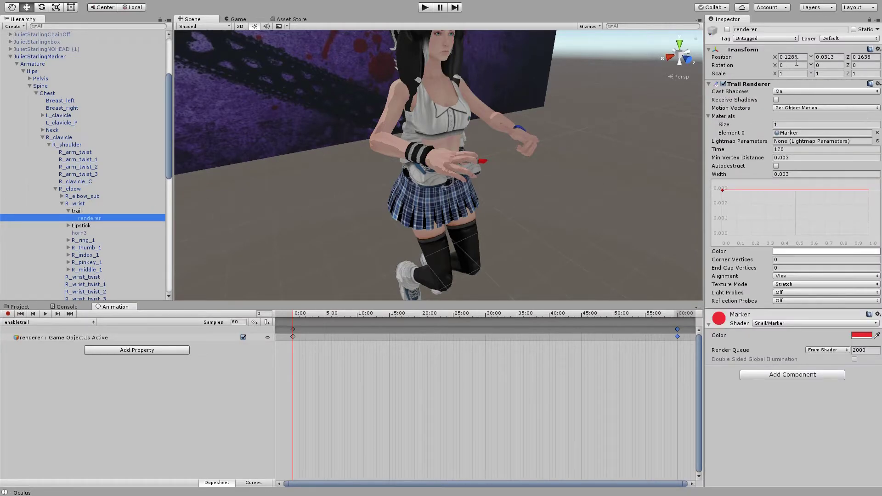
scroll(100, 195, down, 7)
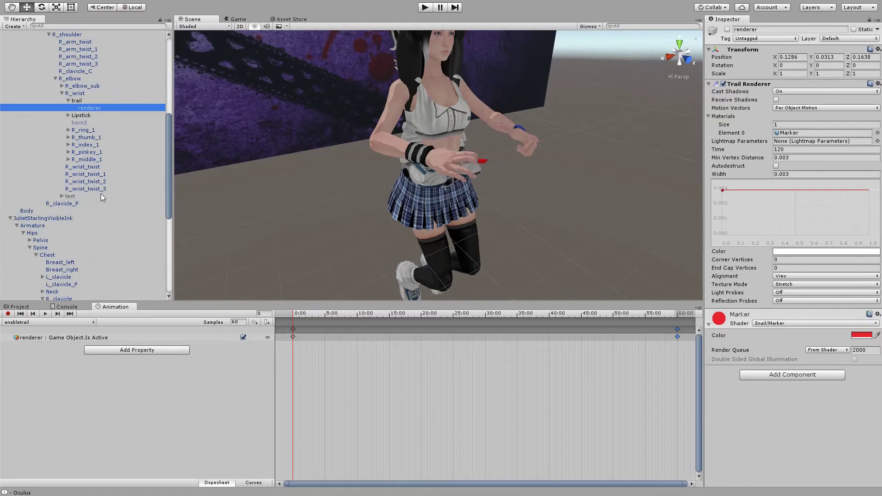
scroll(101, 195, down, 3)
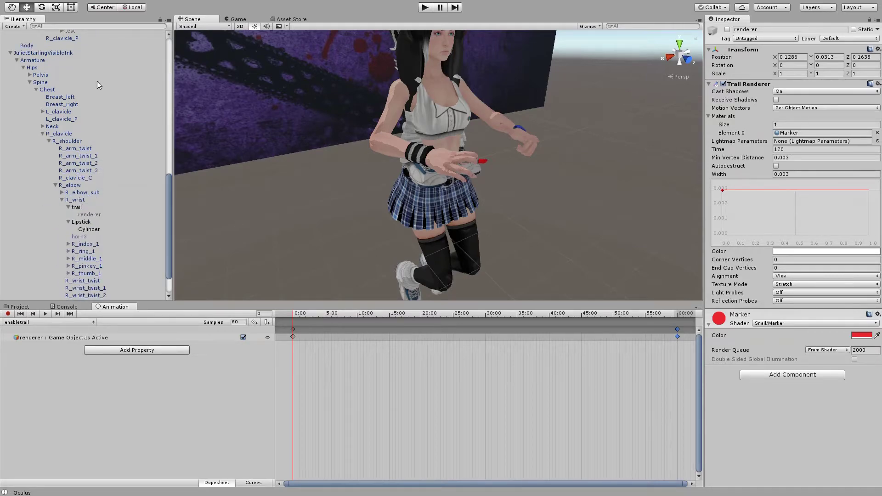
click(77, 207)
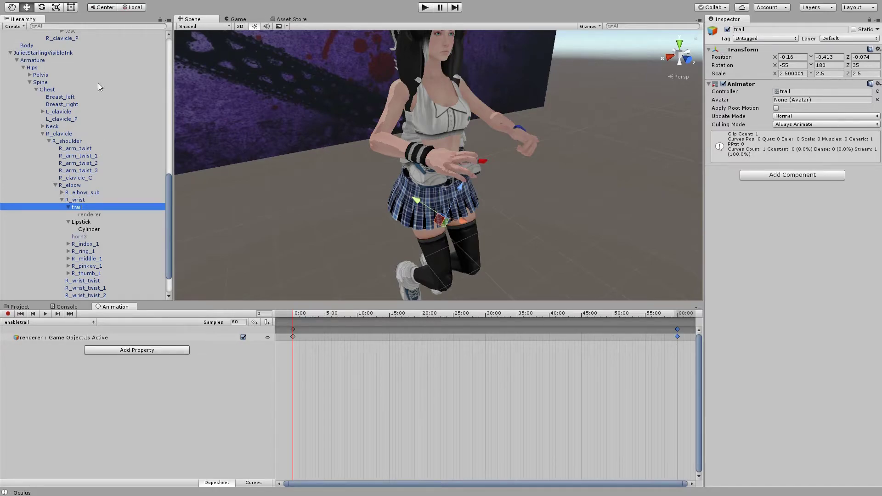
click(100, 214)
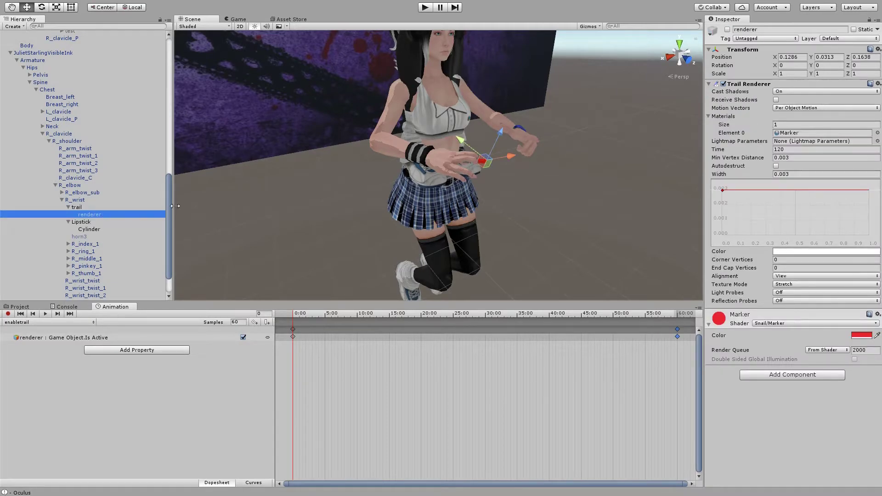
middle_drag(559, 150, 504, 134)
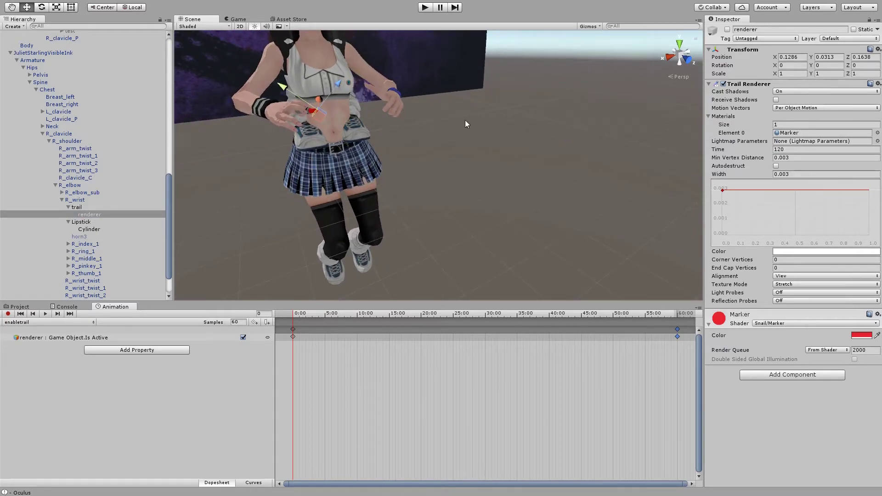
click(95, 208)
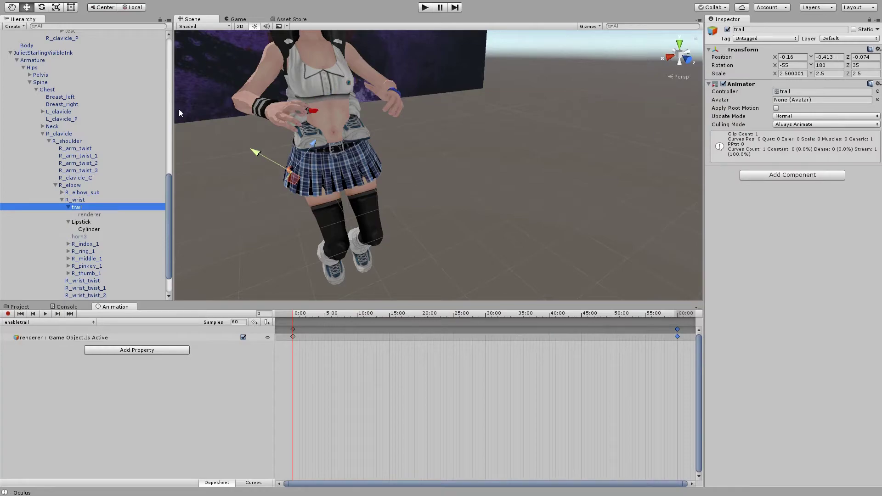
scroll(118, 133, up, 5)
scroll(117, 140, up, 5)
click(101, 108)
click(101, 99)
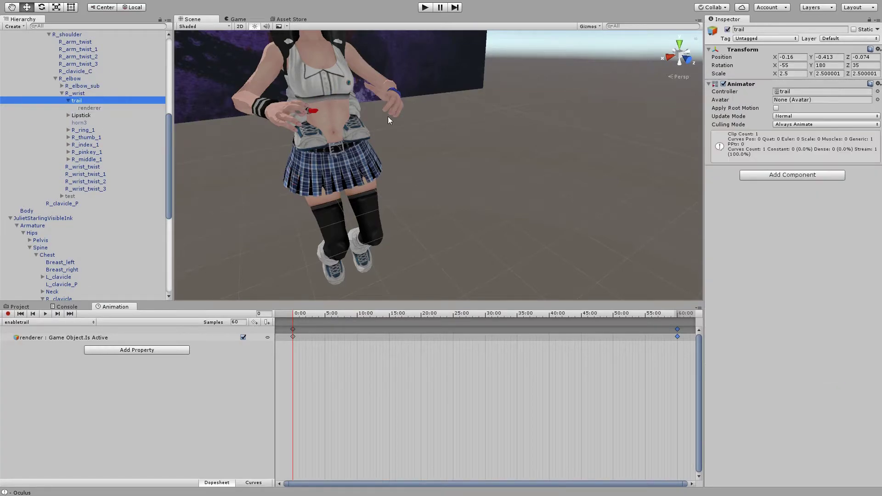
key(f)
click(138, 109)
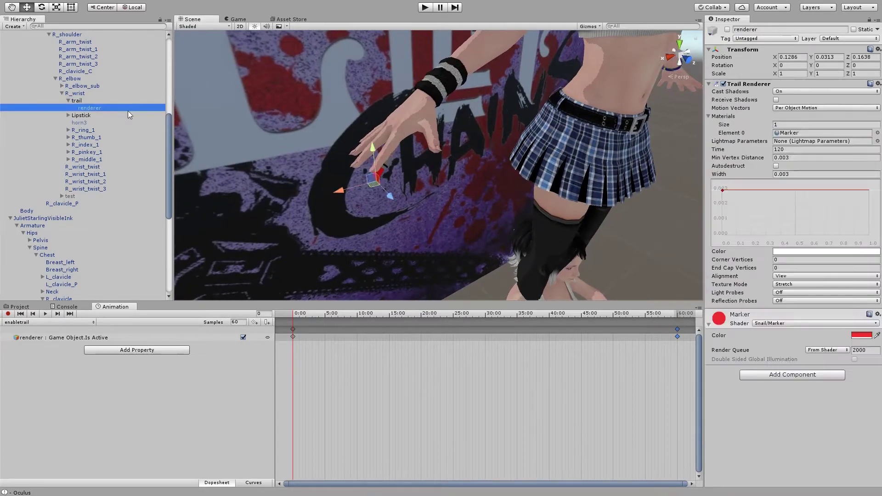
scroll(87, 200, down, 7)
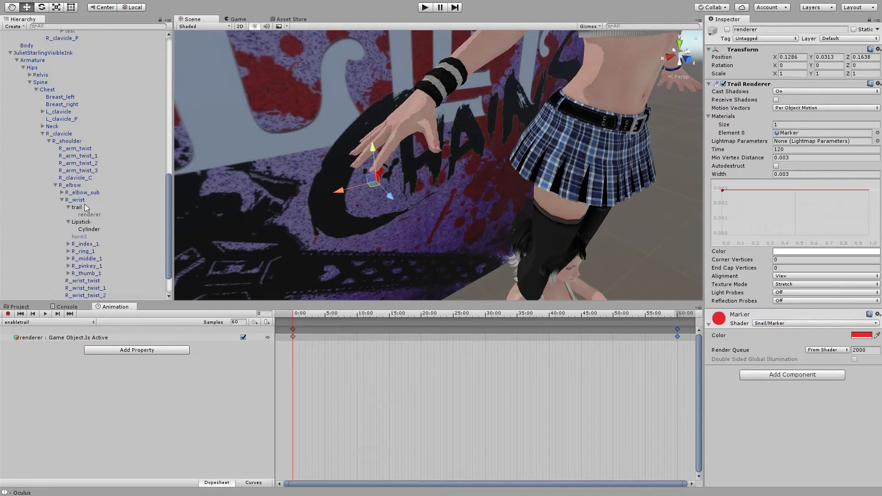
click(102, 215)
key(f)
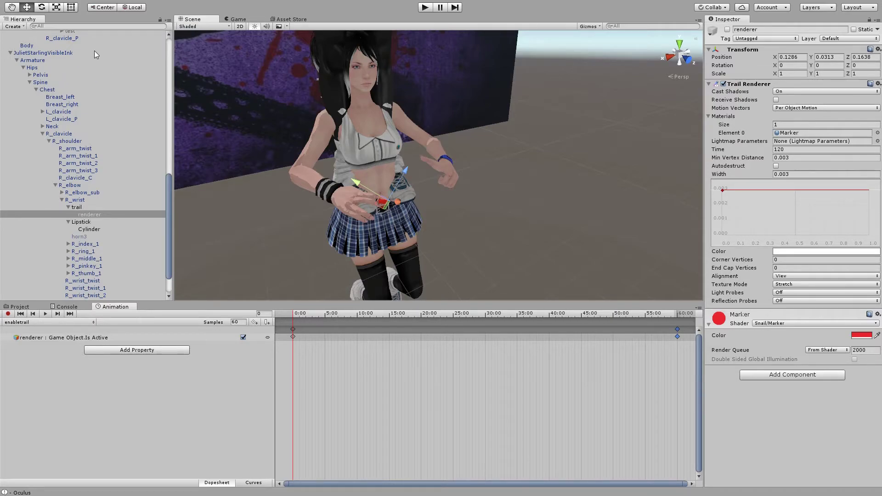
Remove the Animator component from the trail object
click(91, 207)
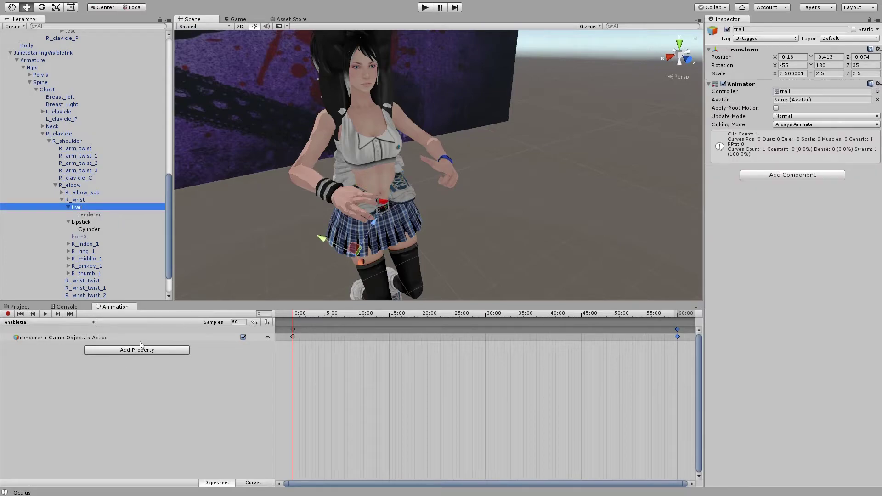
click(878, 84)
click(850, 102)
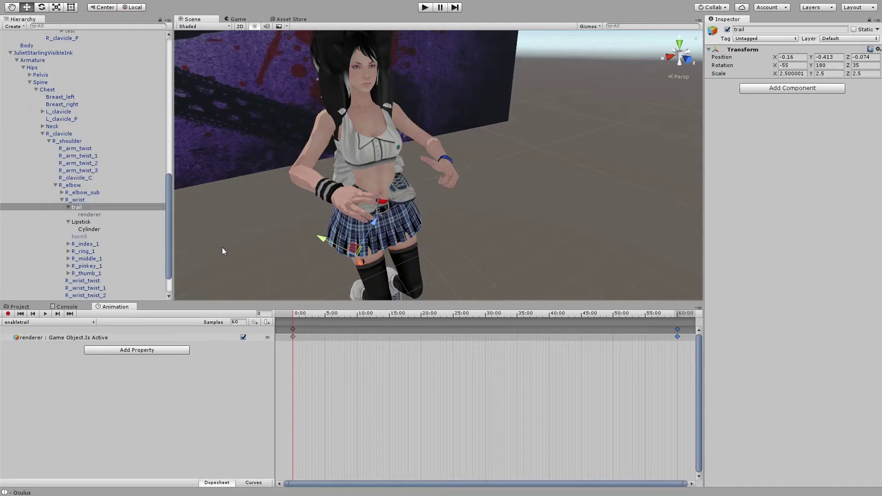
Select the JulietStarlingVisibleInk avatar so its visibleink clip shows in the Animation window
click(109, 243)
click(96, 205)
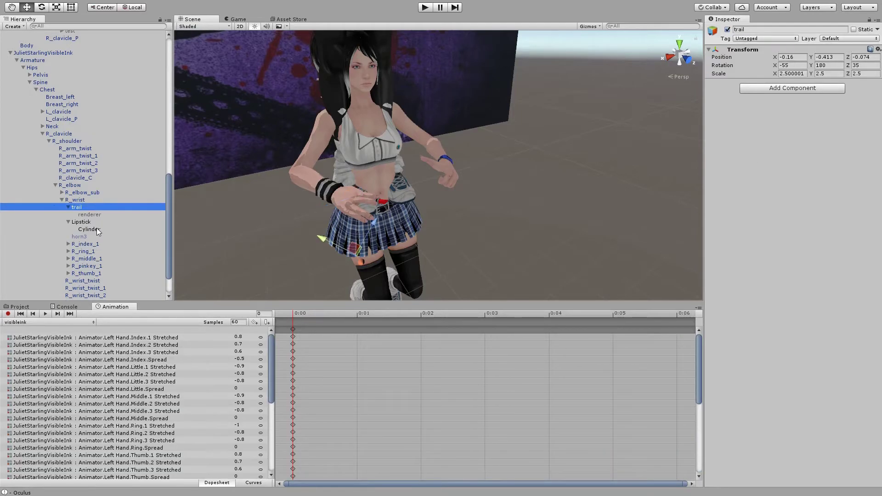
click(93, 215)
click(87, 207)
click(60, 52)
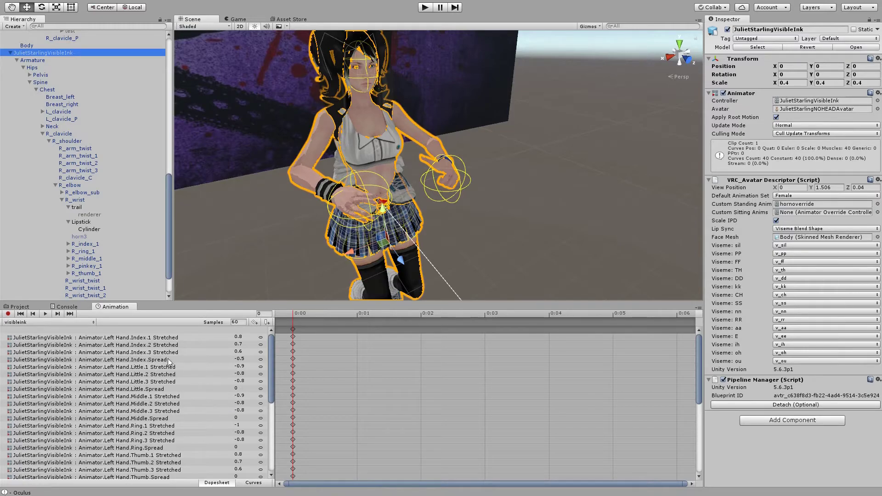
Add a Lipstick > Game Object > Is Active track, keyed on, to the visibleink clip
scroll(170, 357, down, 10)
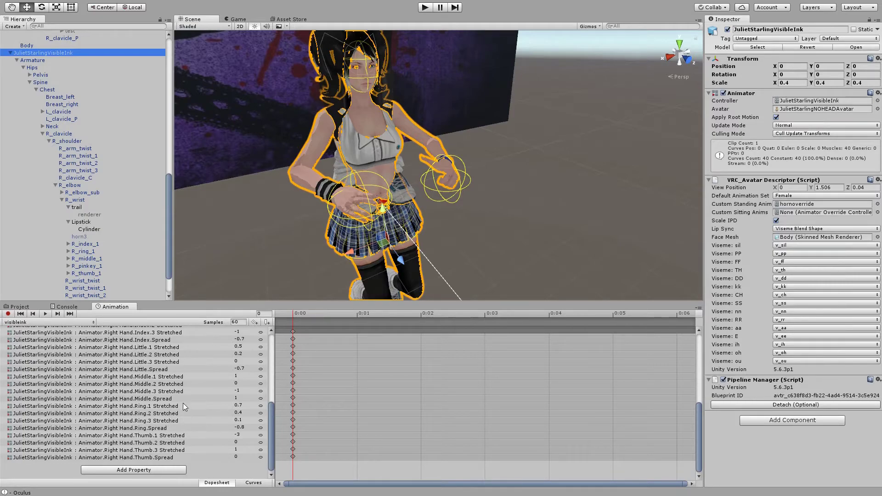
click(155, 468)
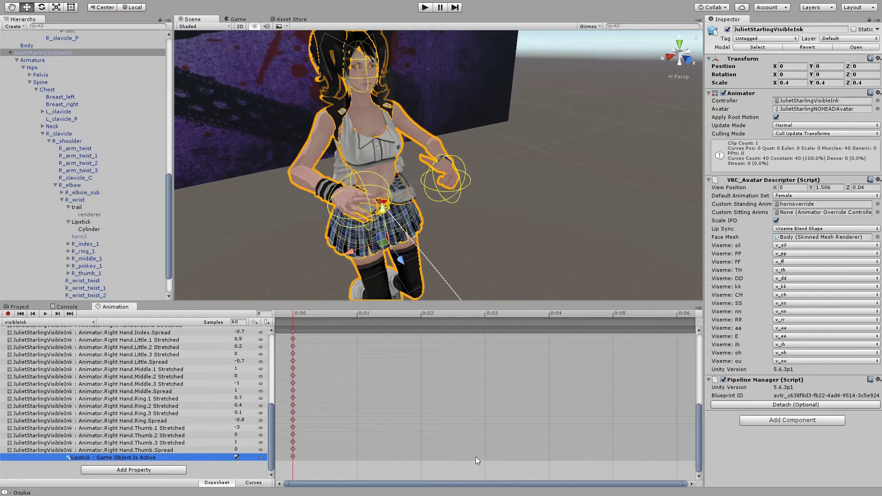
click(531, 407)
scroll(533, 402, down, 3)
scroll(528, 399, down, 5)
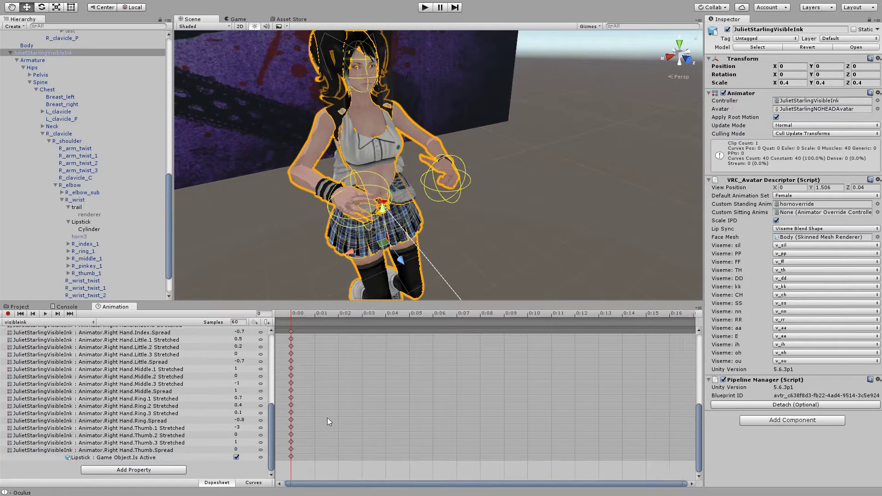
scroll(322, 450, up, 1)
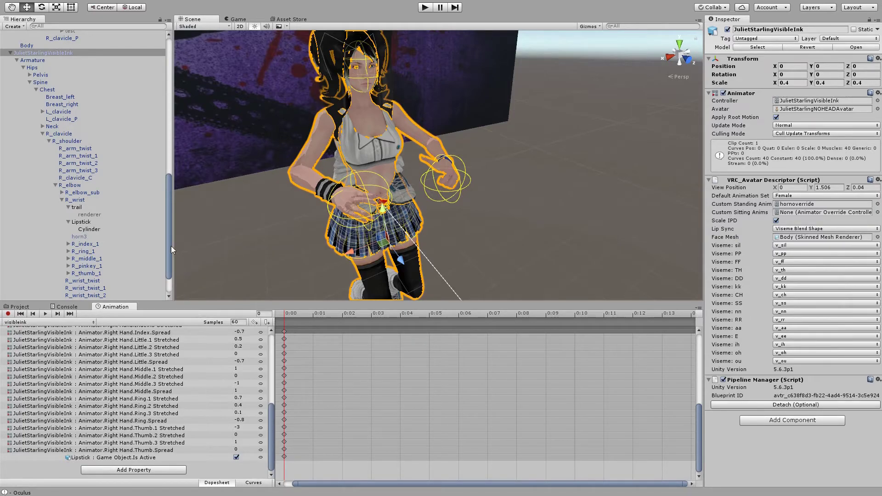
Select the VisibleInk avatar's renderer and prefix 200 to its Position X, making it 2000.129
drag(168, 247, 182, 164)
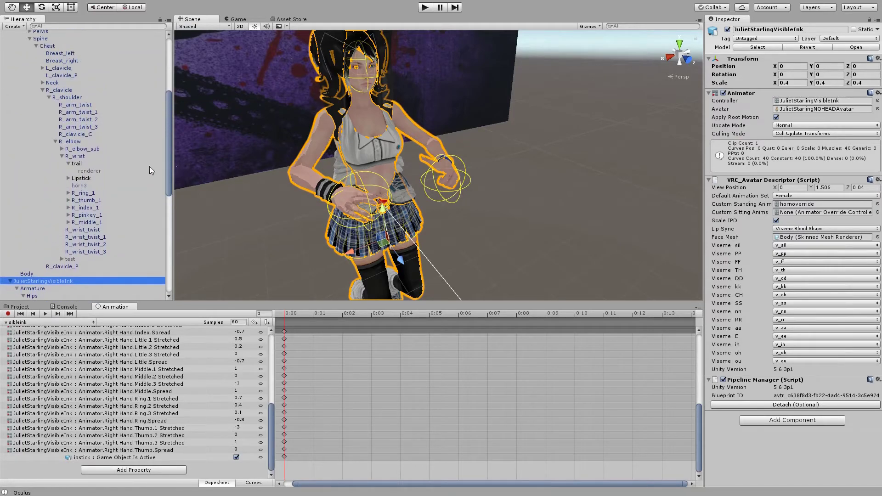
click(89, 171)
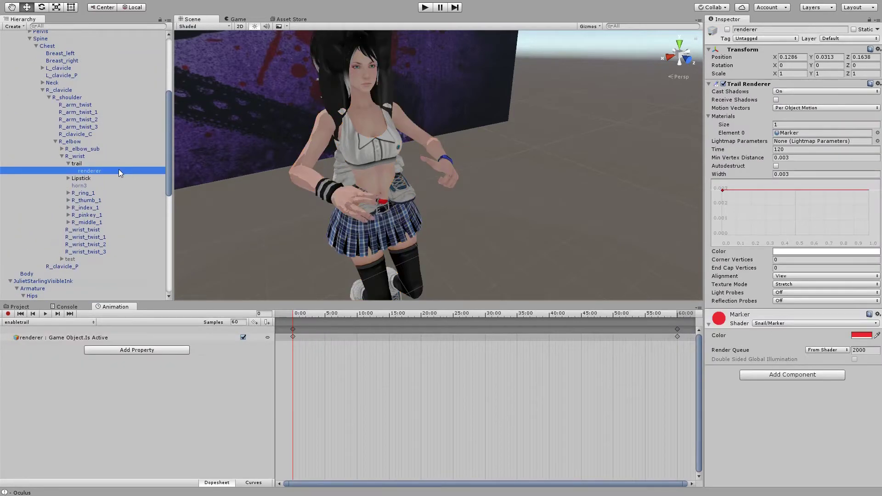
mouse_move(170, 164)
mouse_down()
mouse_move(167, 140)
mouse_move(162, 170)
mouse_up()
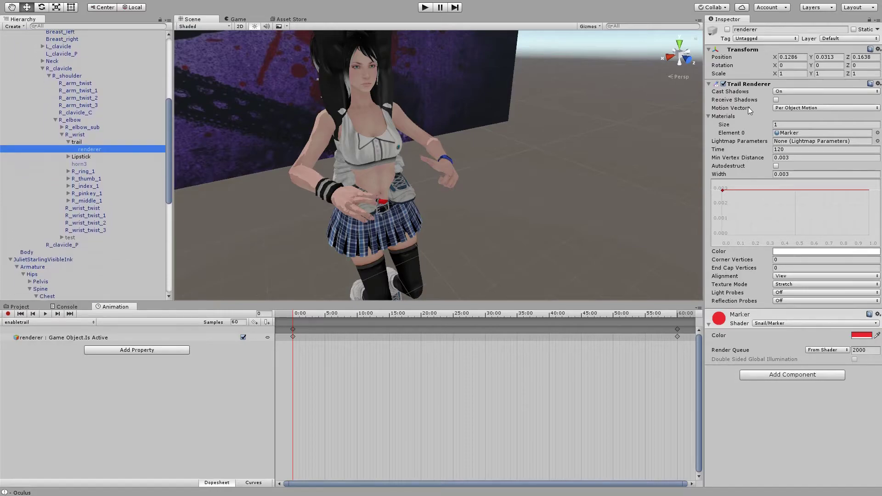
click(801, 56)
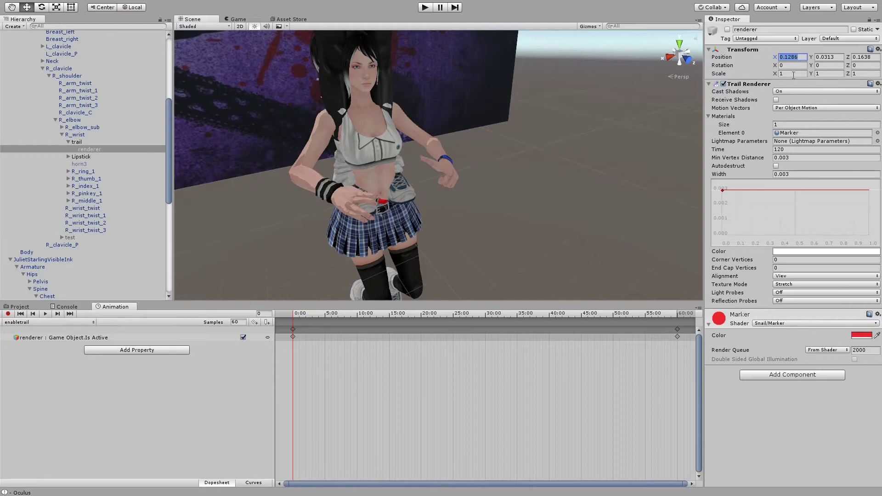
key(Home)
scroll(133, 211, down, 10)
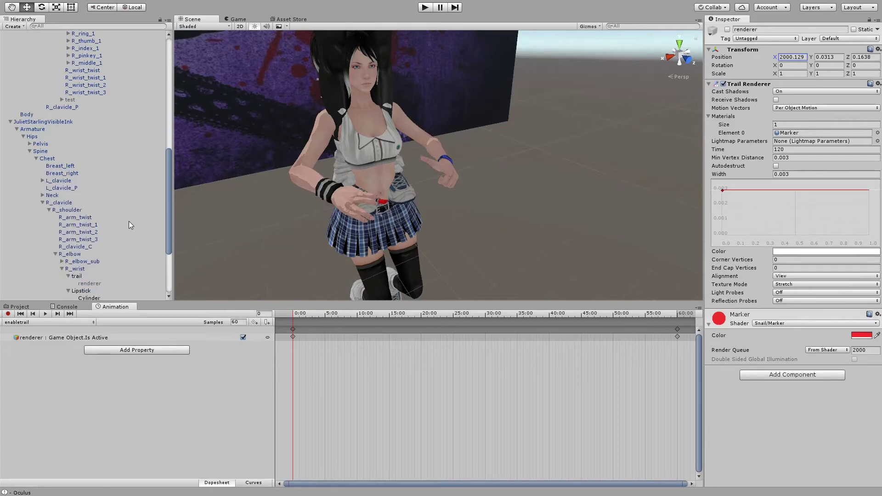
click(112, 201)
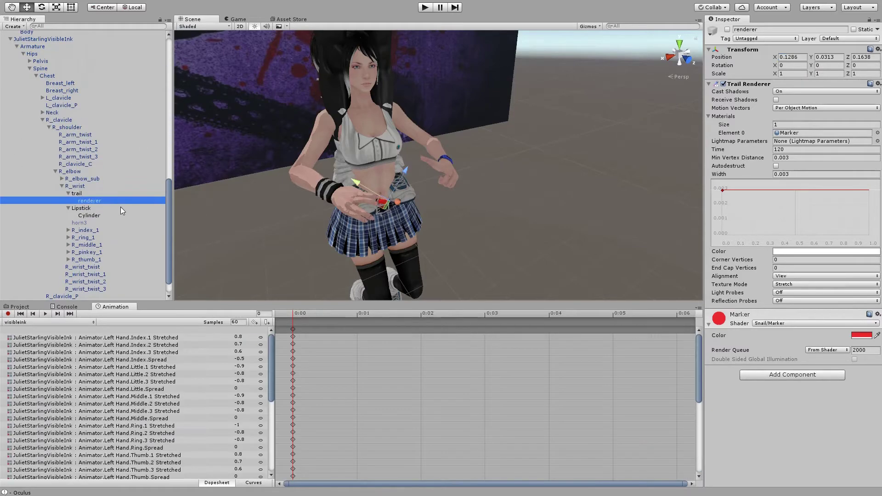
drag(272, 365, 266, 464)
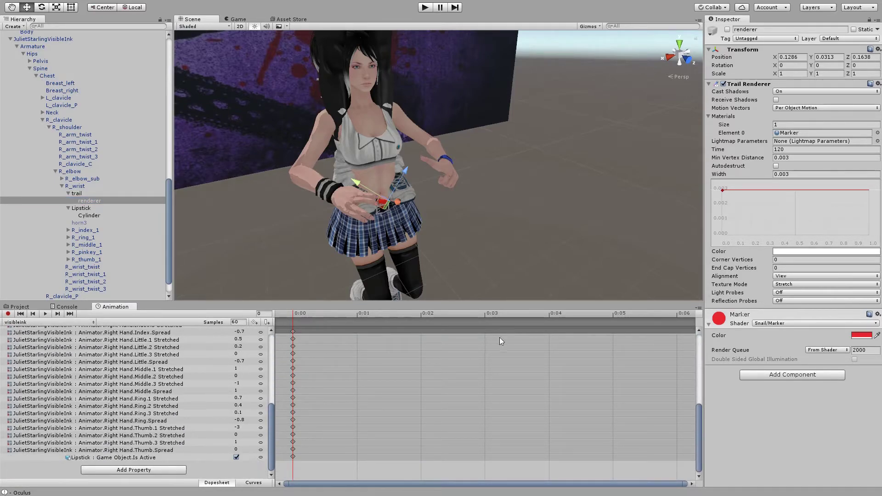
click(791, 57)
key(ctrl+c)
key(Home)
text(20)
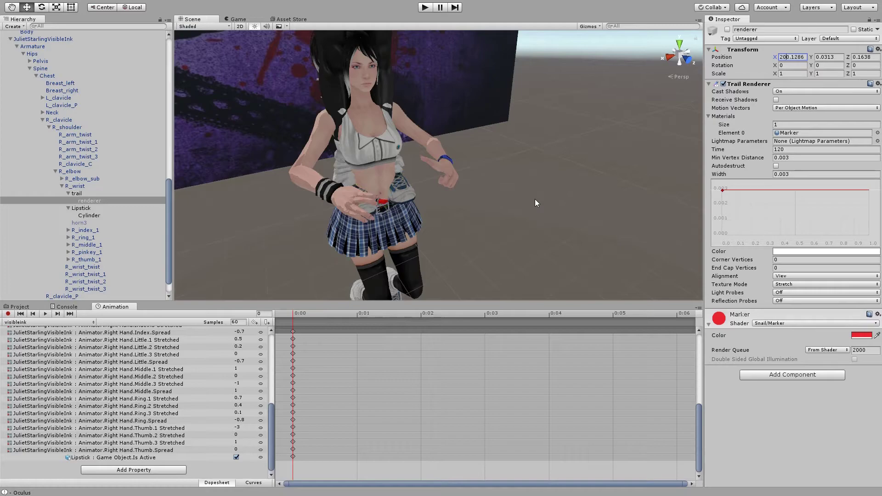
text(0)
Record a Position keyframe for the renderer in the visibleink clip, then stop recording
click(8, 314)
key(ctrl+v)
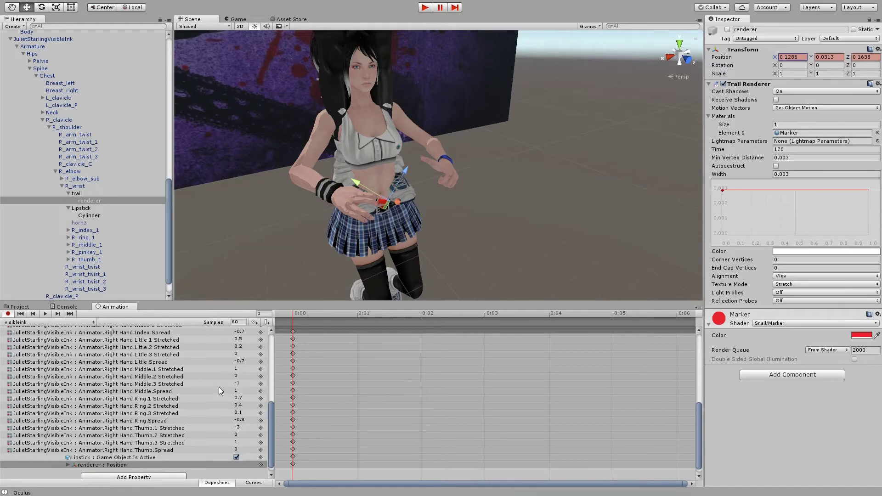
drag(269, 417, 278, 437)
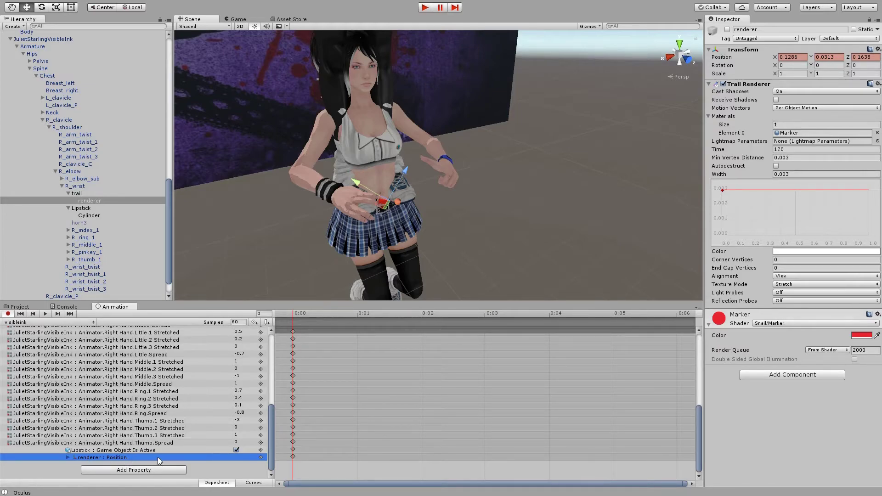
click(8, 314)
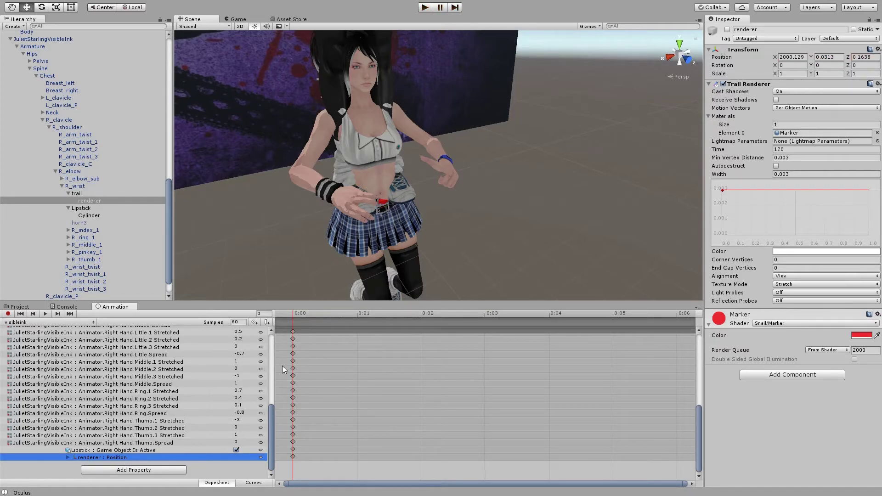
Copy all keyframes at 0:00 to 0:01 so the pose holds for one second
drag(698, 420, 707, 328)
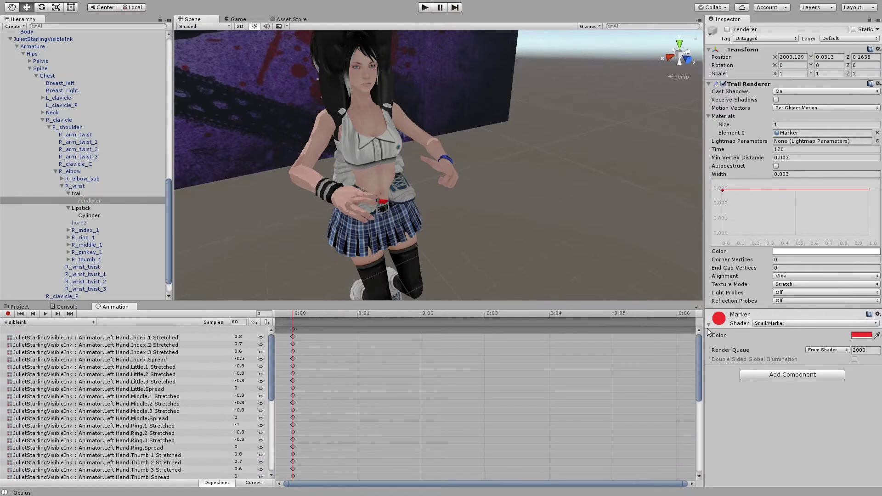
click(292, 329)
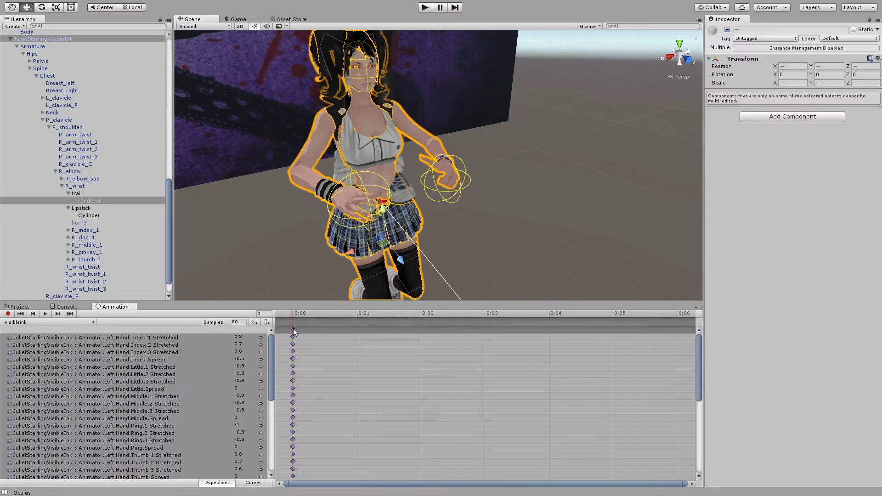
click(359, 313)
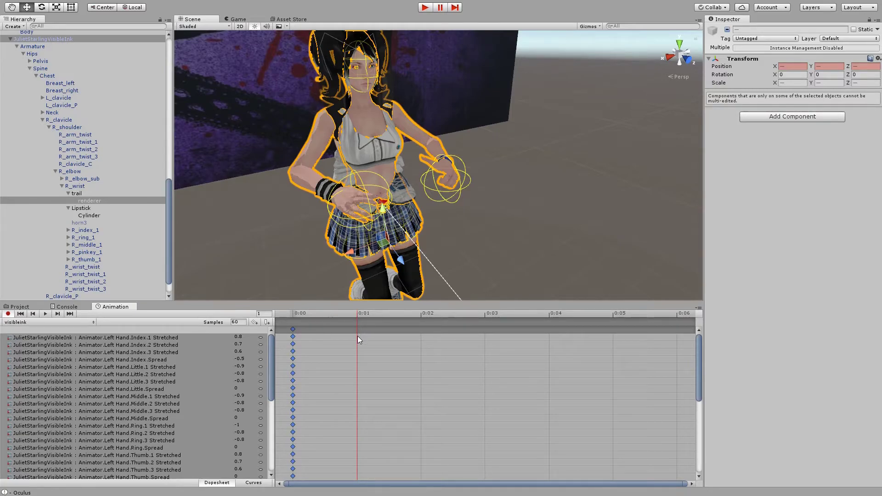
key(k)
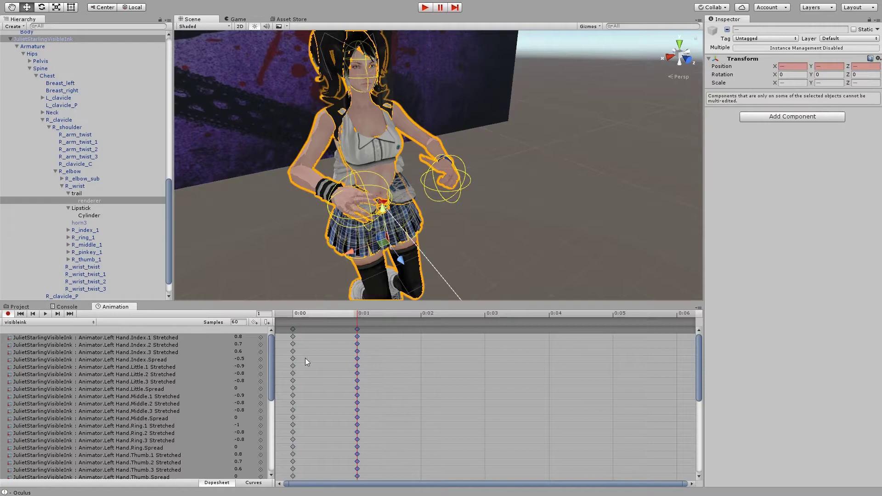
drag(699, 365, 718, 455)
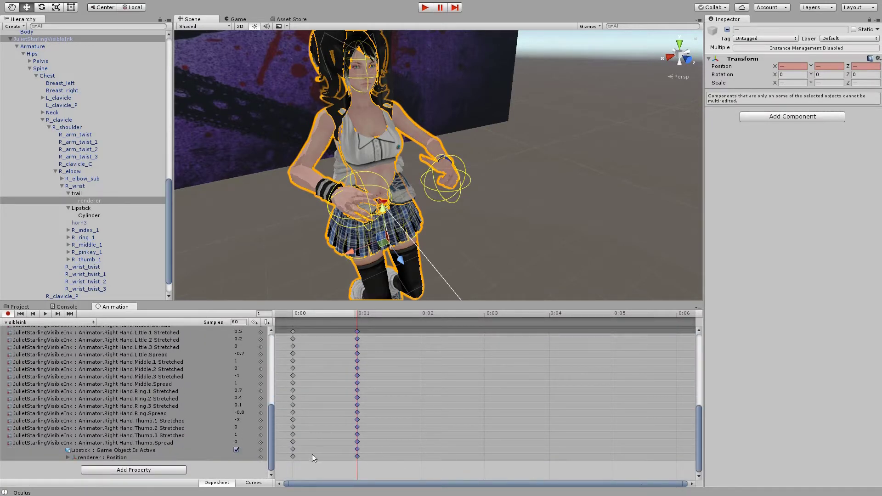
click(291, 313)
click(294, 457)
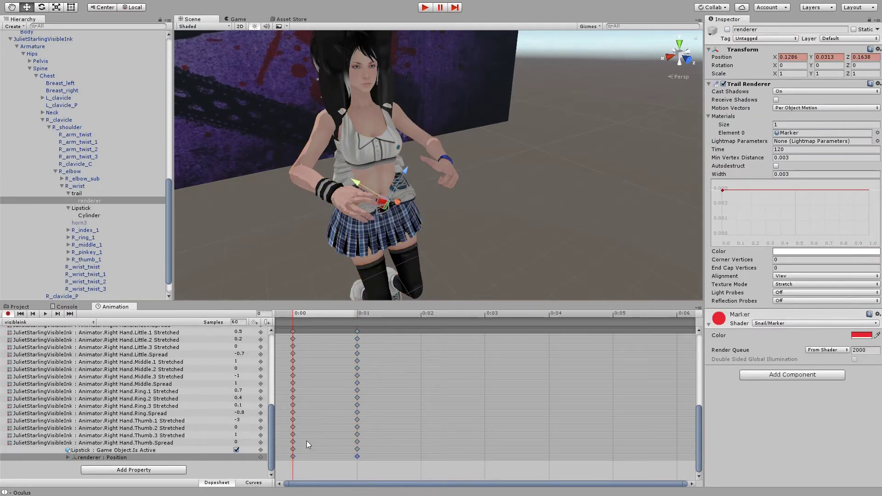
Select the renderer Position key at 0:00 and turn animation recording off
click(293, 457)
click(8, 314)
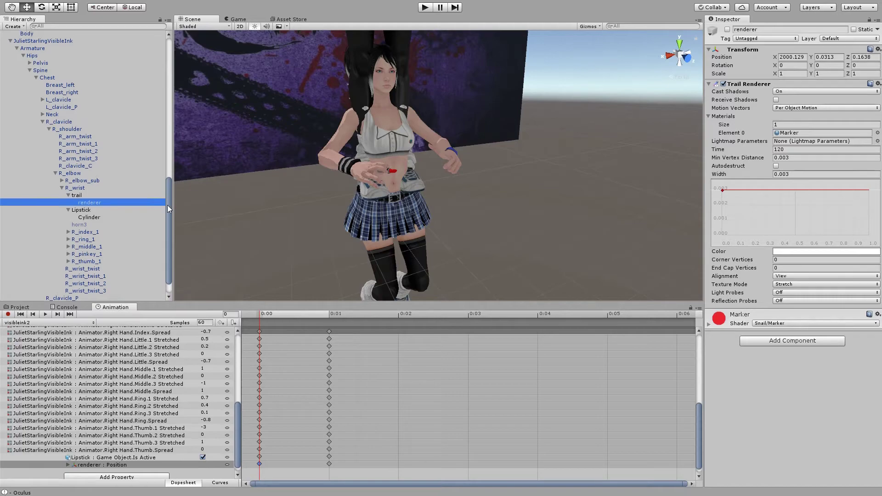
drag(167, 205, 170, 191)
Collapse the VisibleInk and Marker avatars and expand JulietStarlingEraseAll down to its Armature
click(10, 80)
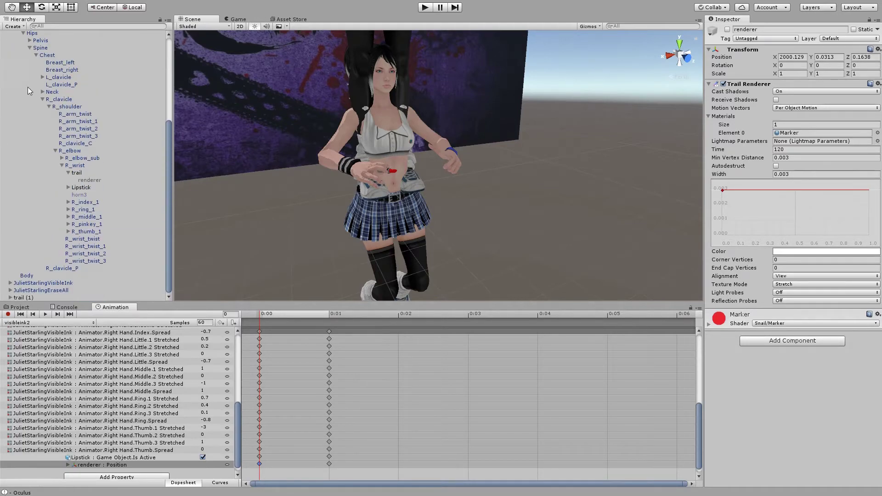
scroll(43, 102, up, 3)
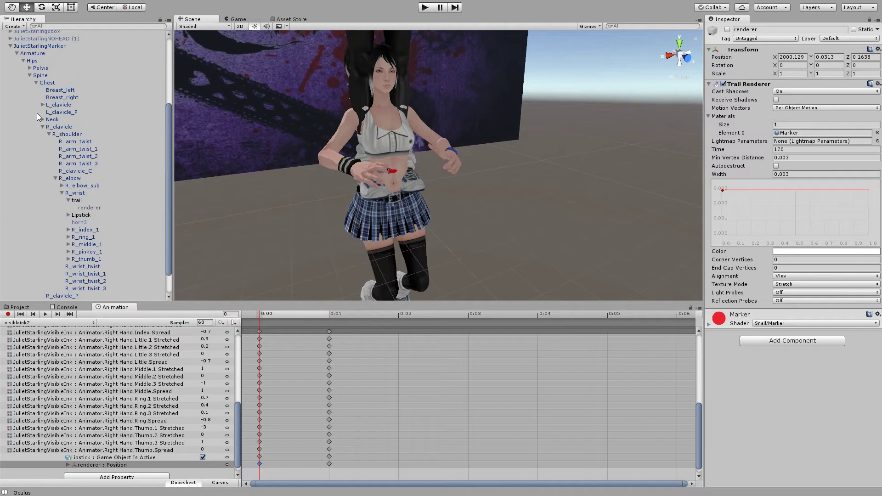
click(9, 47)
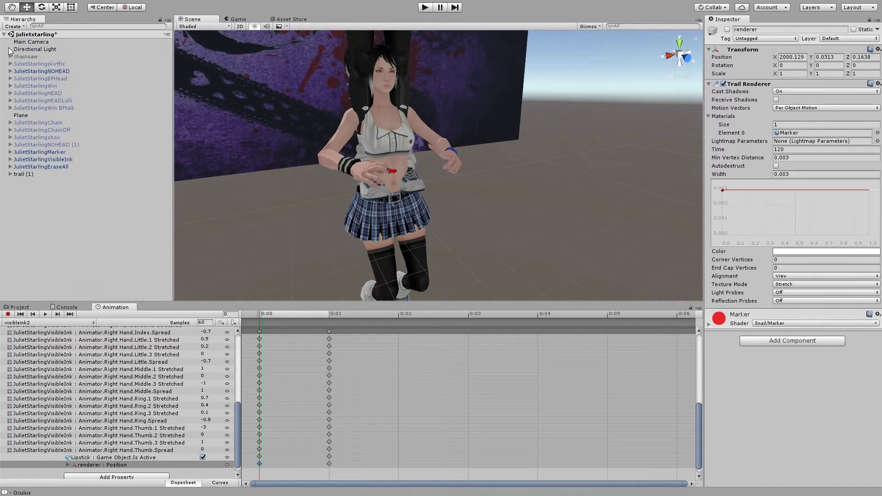
click(62, 167)
click(10, 167)
click(22, 175)
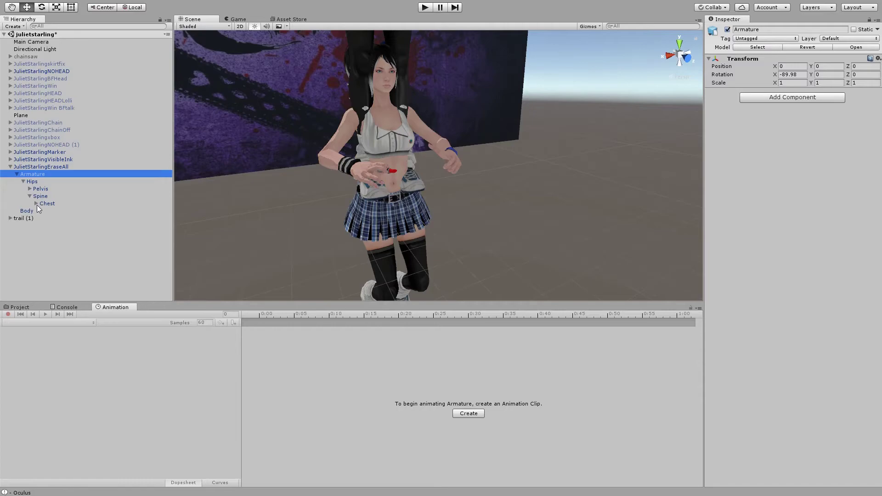
Expand the Chest, R_clavicle, R_shoulder, R_elbow and R_wrist bones of the EraseAll avatar
click(36, 204)
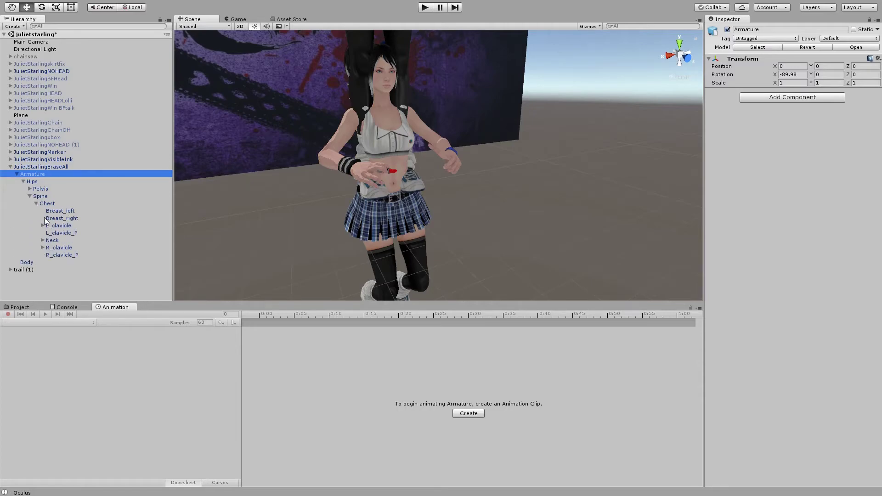
click(43, 248)
click(48, 255)
scroll(62, 267, down, 1)
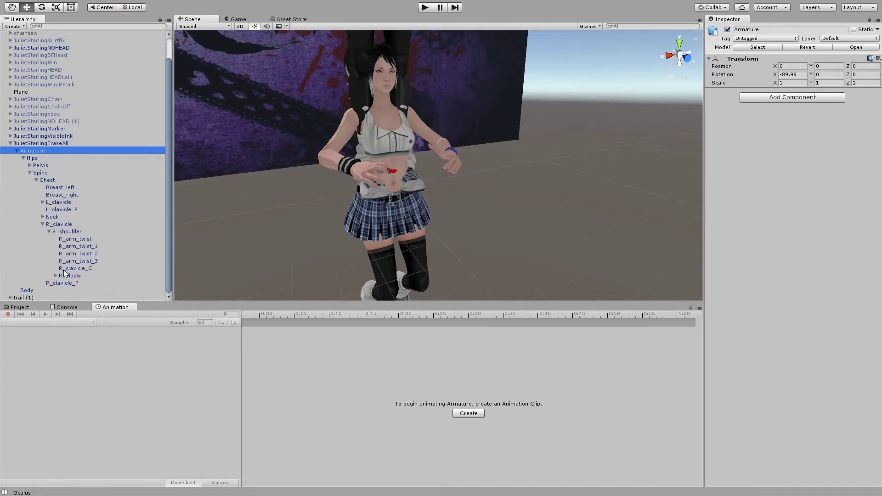
click(55, 276)
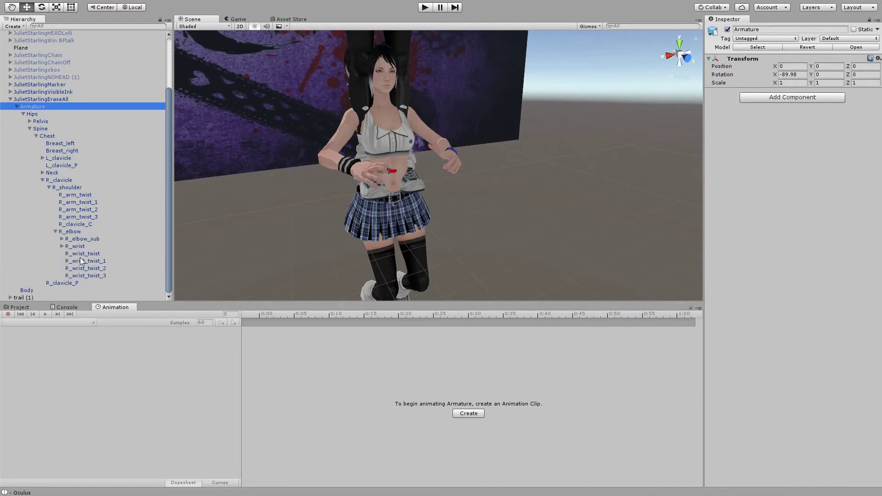
click(76, 247)
click(62, 246)
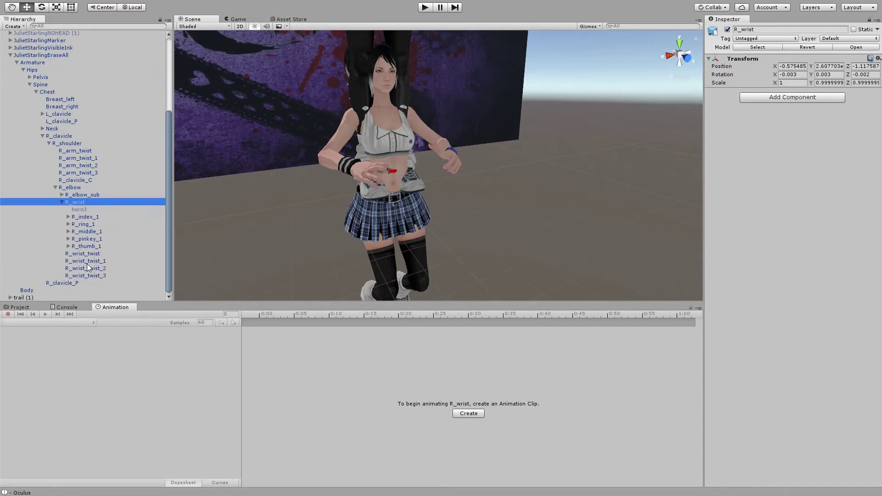
Duplicate trail (1), rename it trail, parent it under EraseAll's R_wrist, and remove its Animator
click(34, 297)
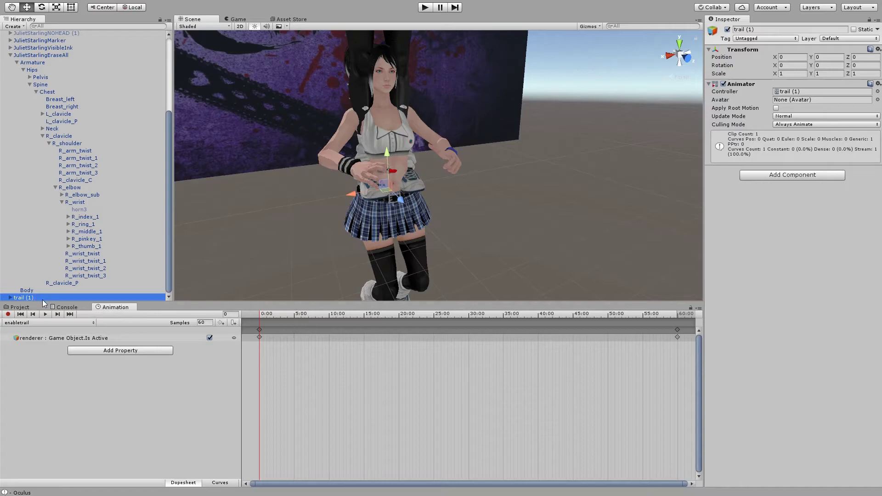
key(ctrl+d)
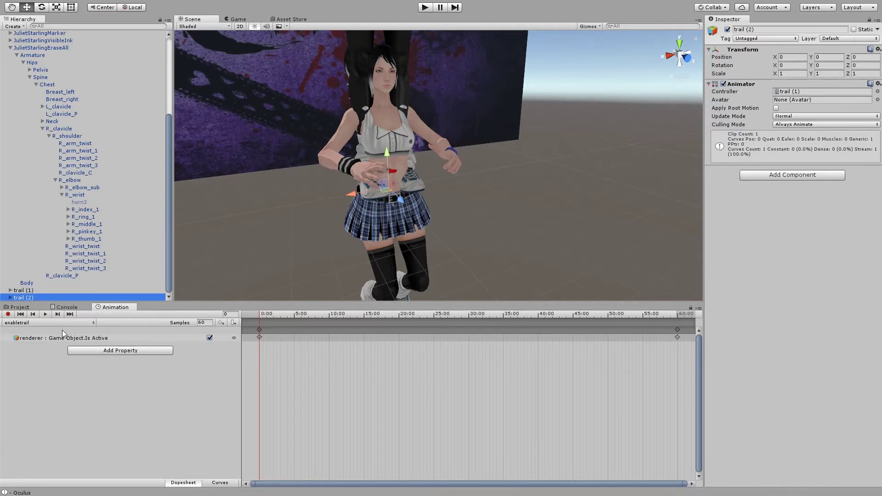
key(F2)
key(End)
key(BackSpace)
key(BackSpace)
key(BackSpace)
key(BackSpace)
key(Return)
drag(24, 300, 85, 202)
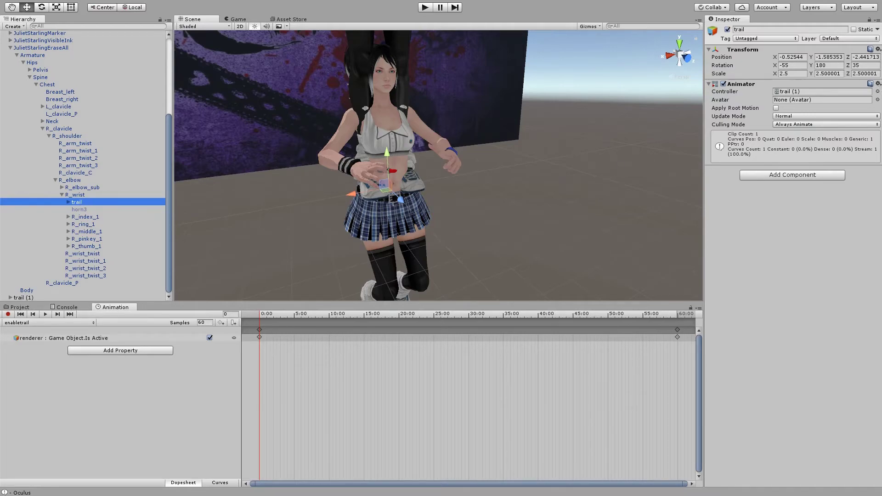
click(854, 103)
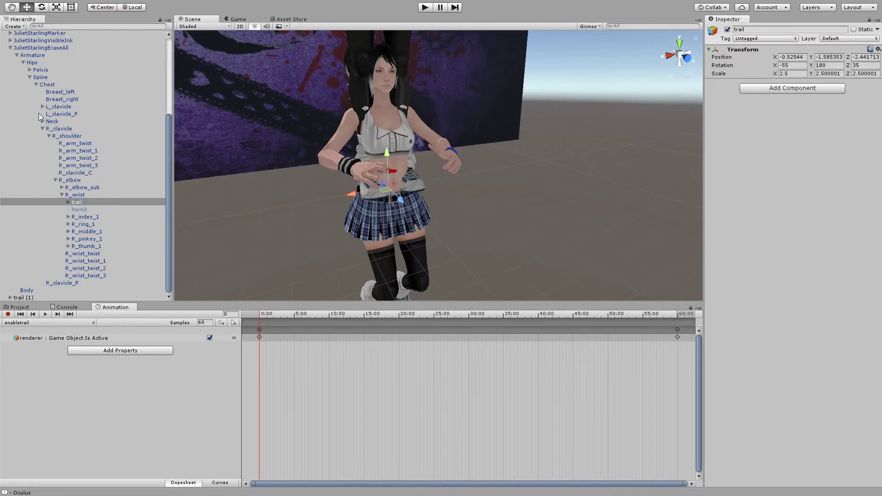
Create the eraseall clip for JulietStarlingEraseAll and key the renderer's Trail Renderer Time to 0
click(41, 48)
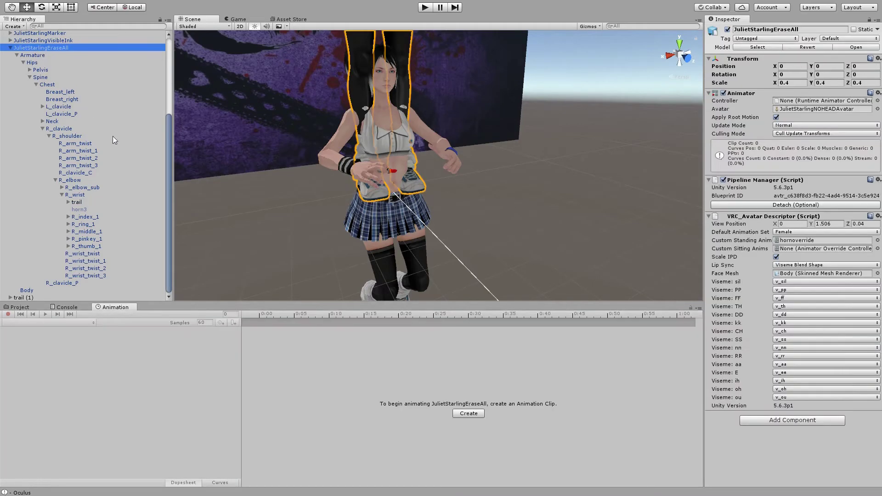
click(473, 414)
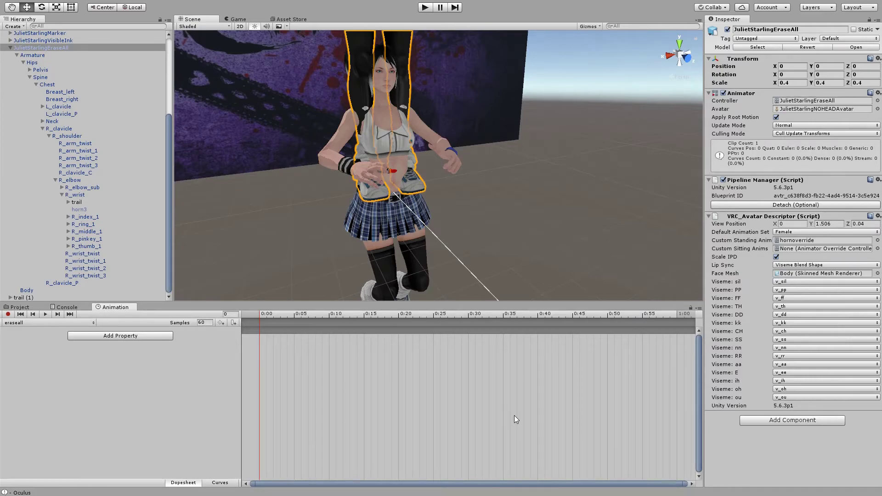
click(68, 202)
click(82, 209)
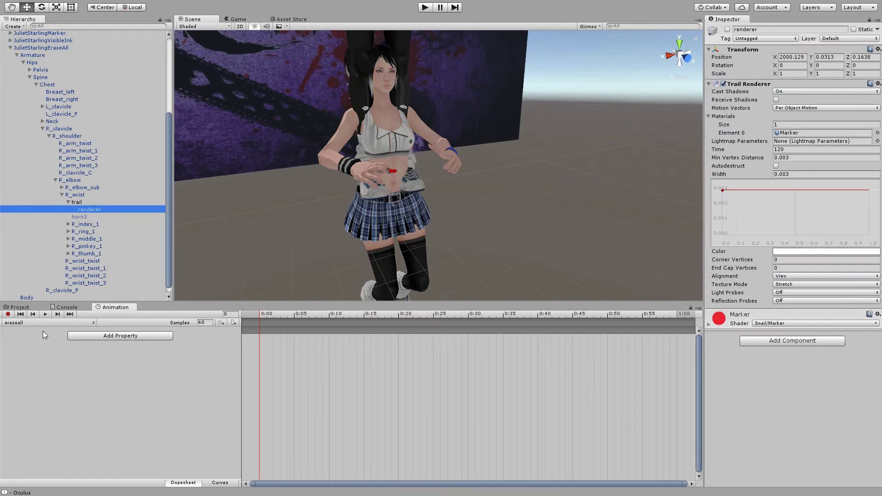
click(8, 314)
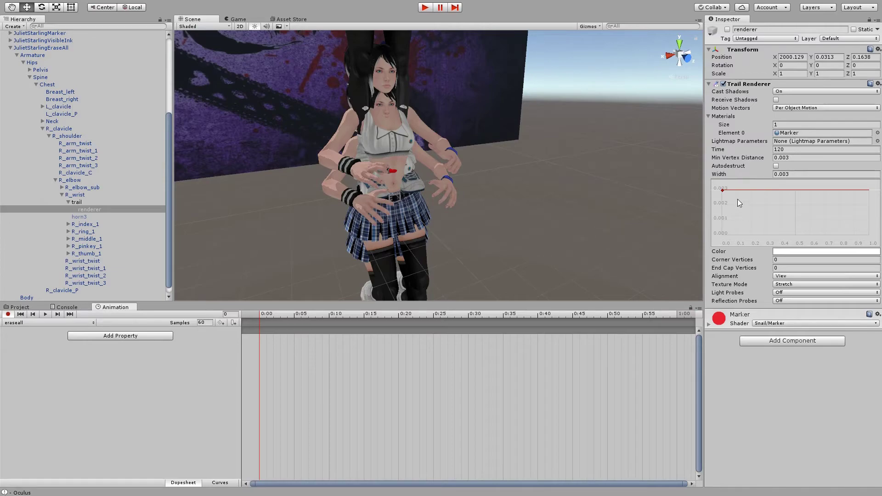
click(788, 150)
text(0)
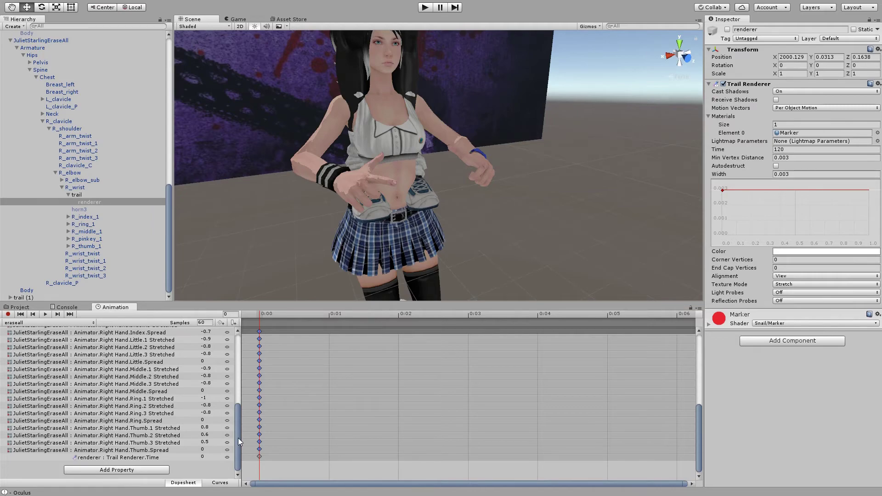
Key every property of the eraseall clip at 0:01 with K
mouse_move(238, 438)
mouse_down()
mouse_move(243, 371)
mouse_move(230, 442)
mouse_up()
drag(241, 421, 251, 329)
click(259, 330)
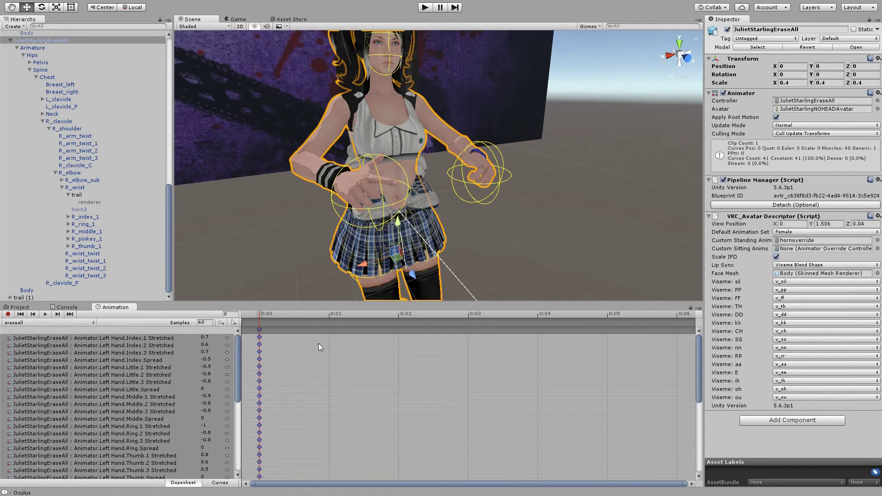
click(327, 330)
click(330, 316)
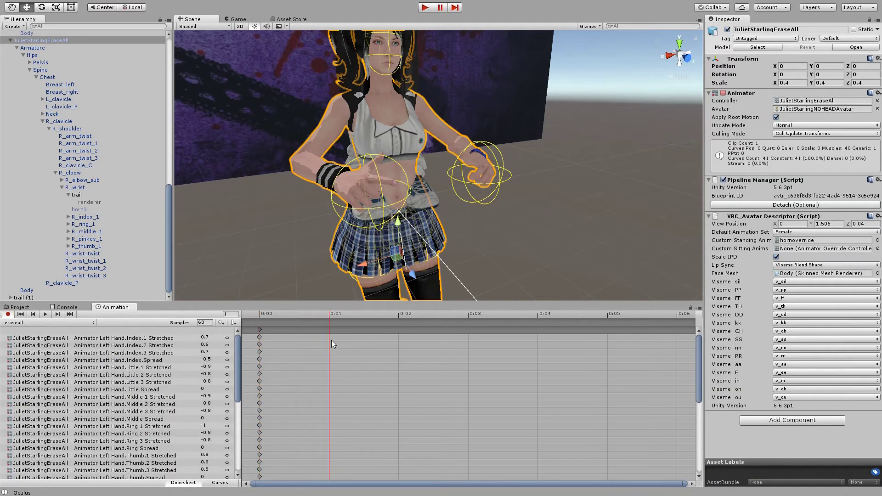
key(k)
Select the Trail Renderer Time keyframe and edit its Time value in the Inspector
scroll(294, 402, down, 2)
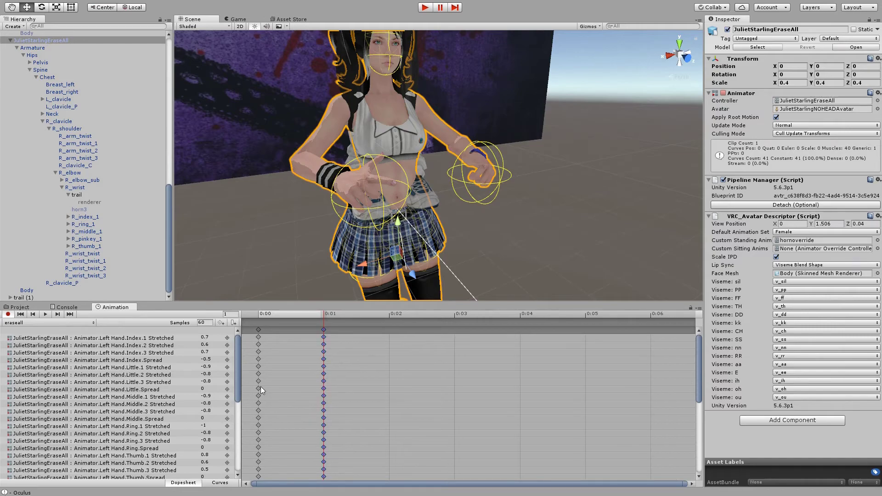
drag(237, 376, 238, 449)
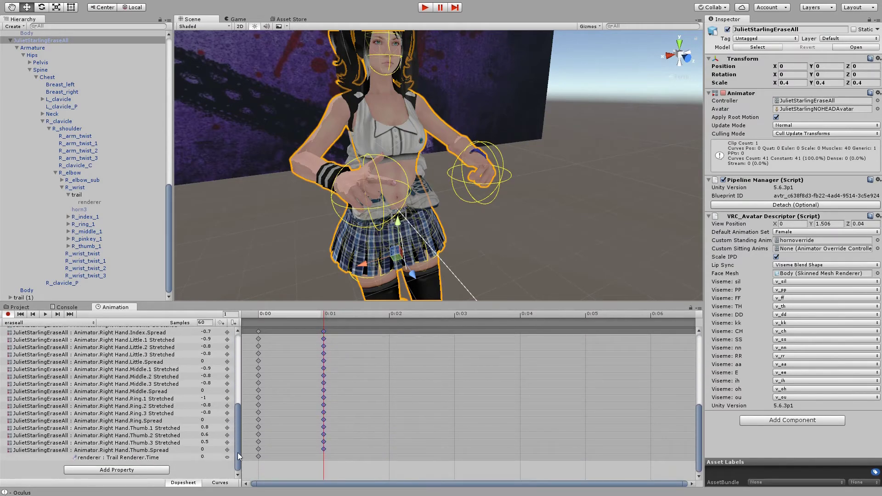
click(259, 457)
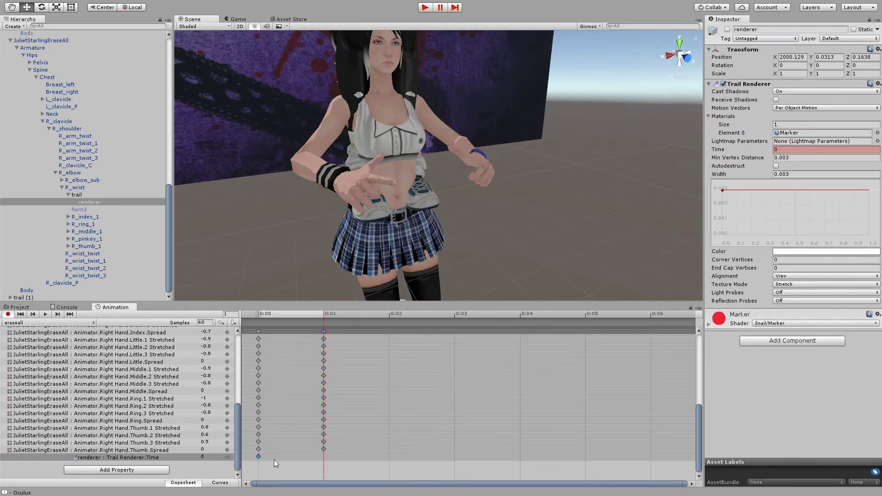
click(8, 315)
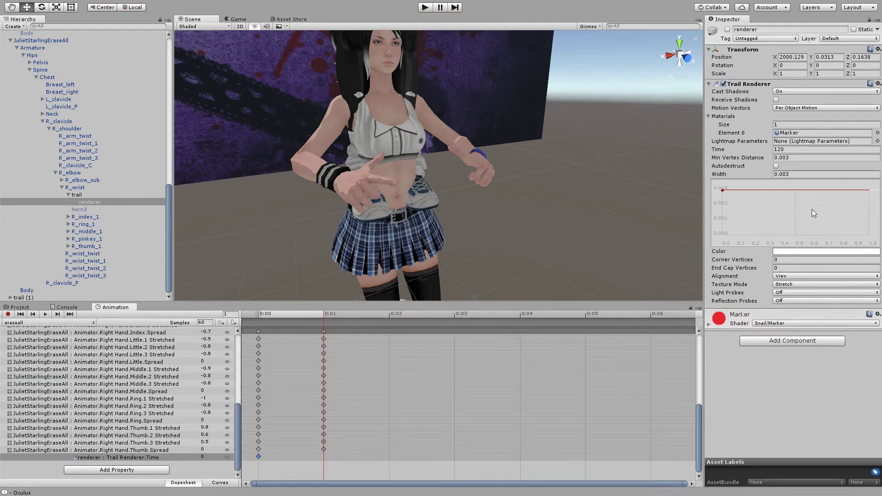
click(788, 149)
text(0)
key(BackSpace)
text(12)
Add a Trail Renderer Time keyframe of 0 at 0:01, then stop recording
click(259, 457)
click(324, 455)
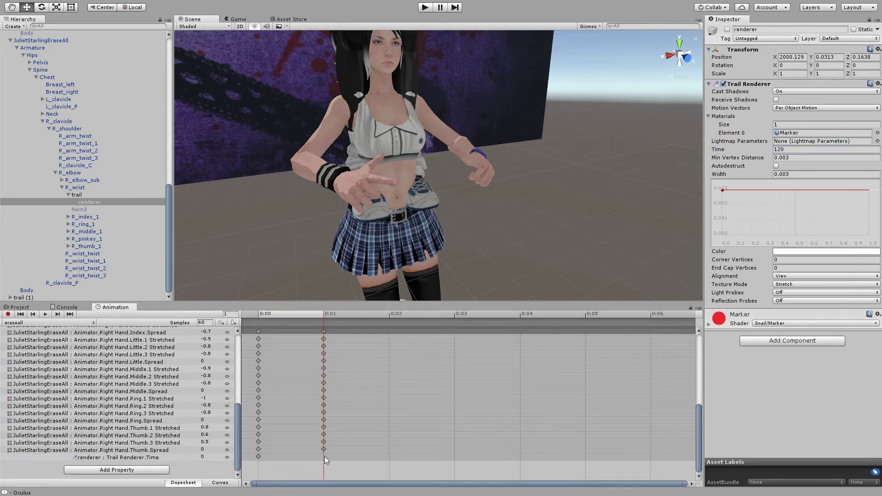
double_click(325, 456)
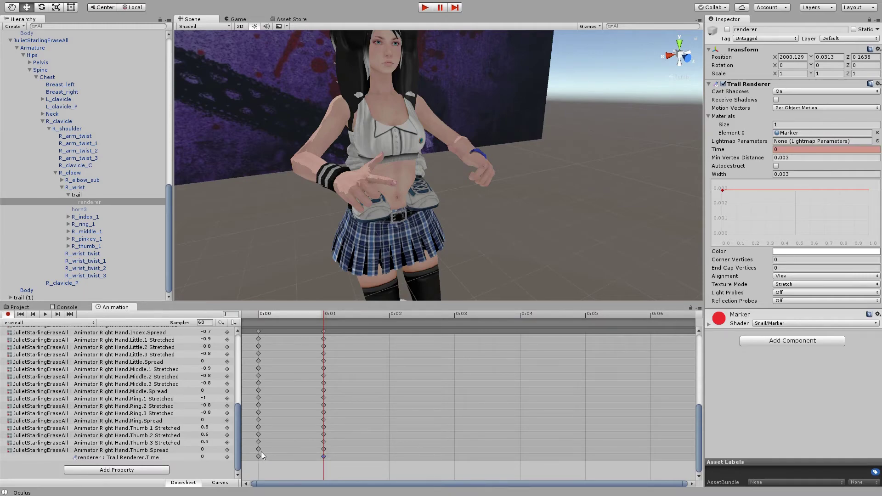
click(258, 456)
click(323, 457)
click(261, 456)
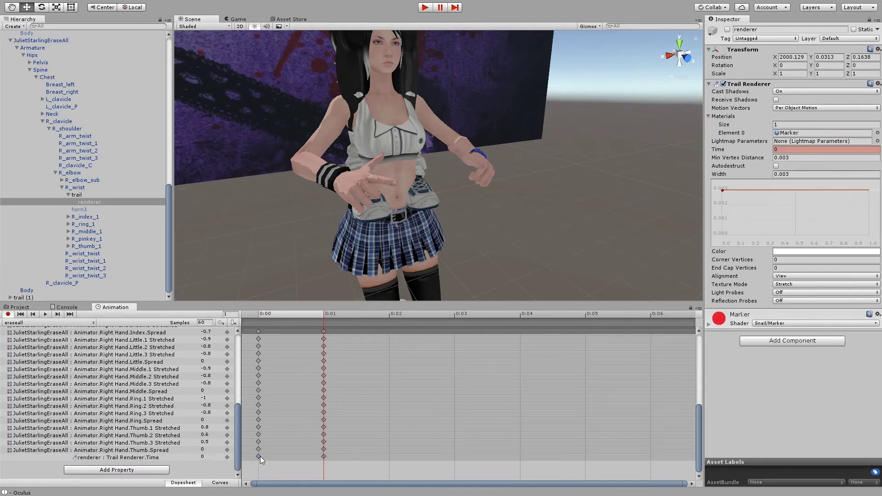
click(8, 314)
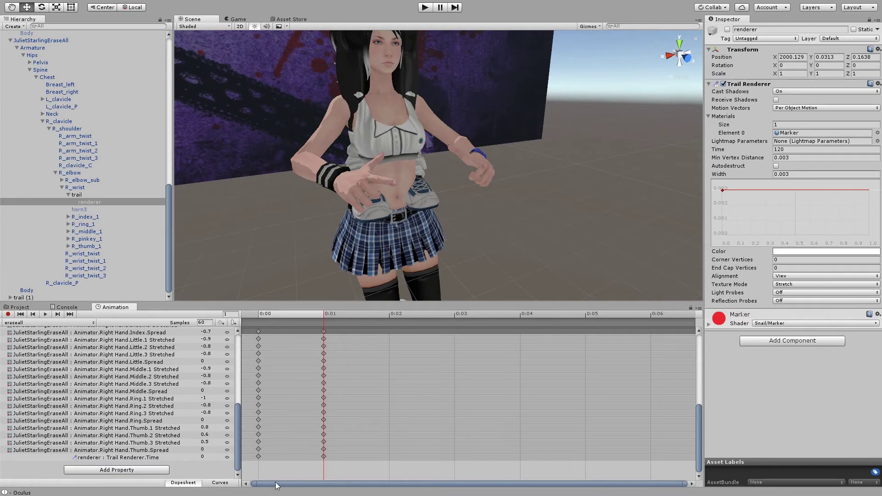
scroll(275, 481, up, 3)
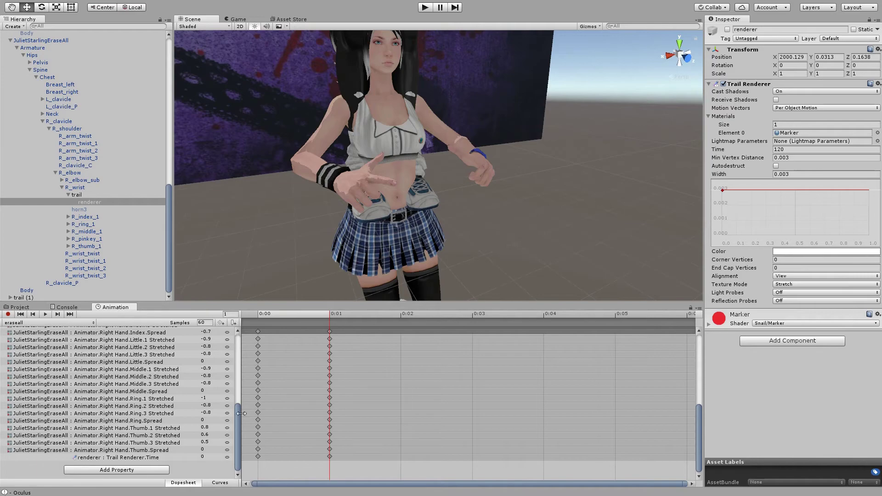
drag(241, 415, 237, 459)
Frame the JulietStarlingEraseAll avatar, check its trail (1) object, and collapse its tree
click(10, 40)
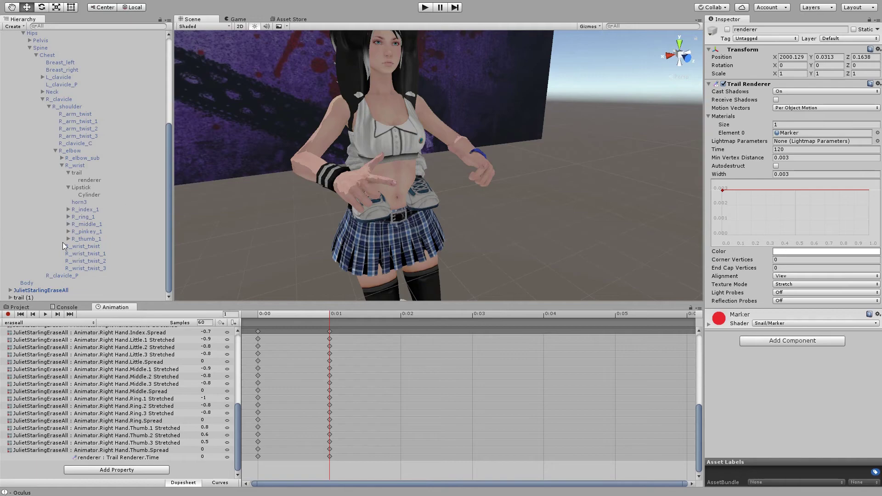
click(40, 290)
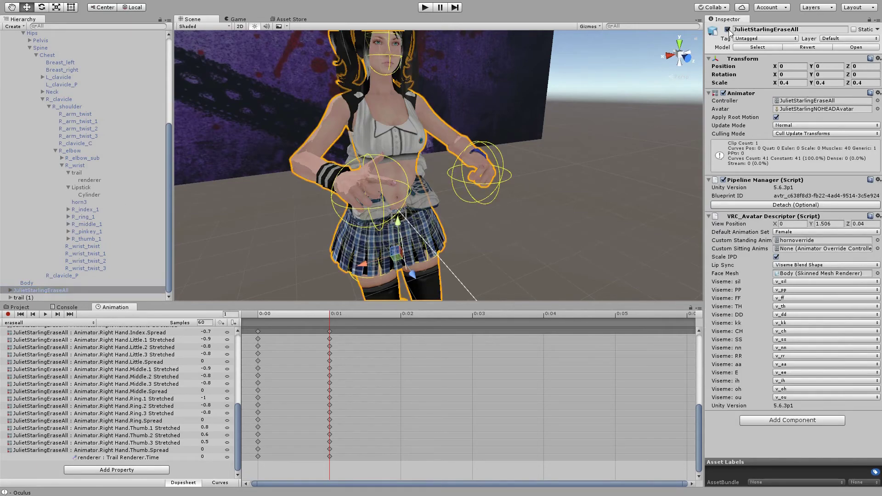
key(f)
click(27, 298)
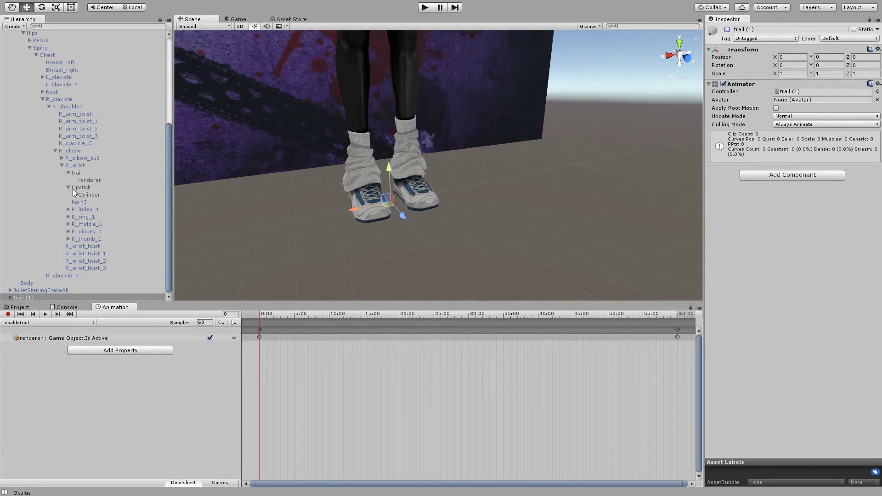
scroll(59, 161, up, 10)
click(8, 76)
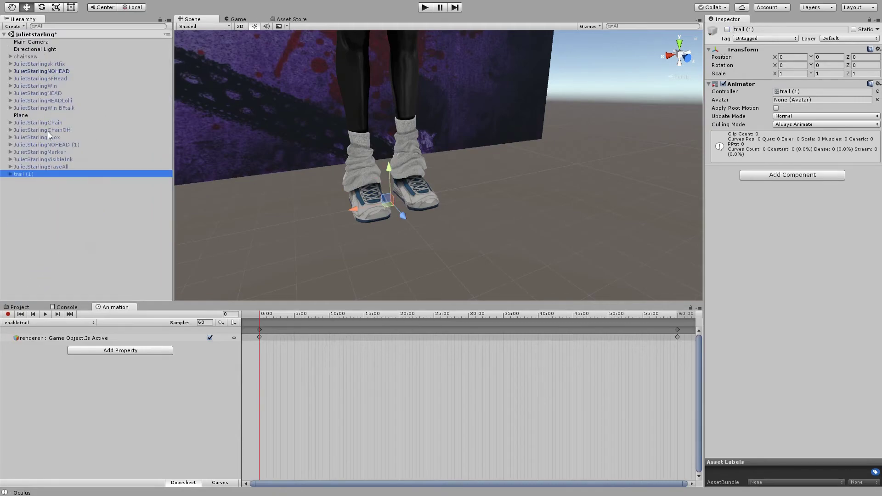
Enable JulietStarlingMarker and disable JulietStarlingNOHEAD in the Hierarchy
click(46, 152)
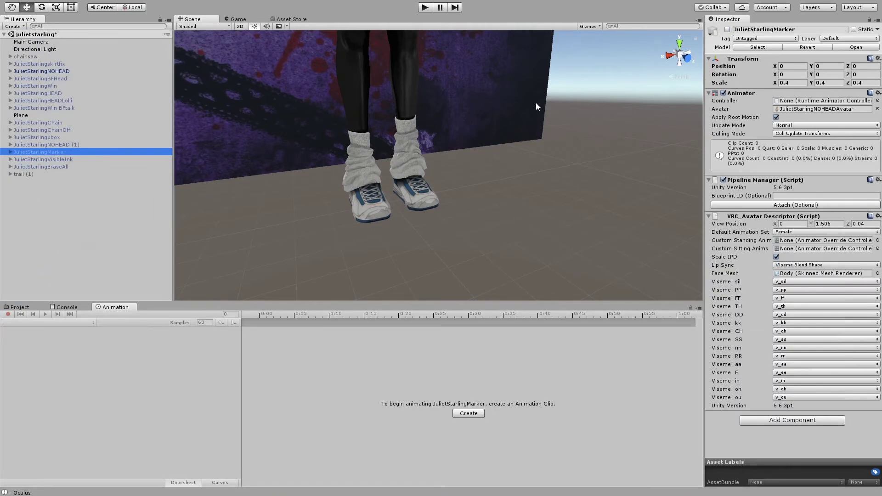
click(727, 29)
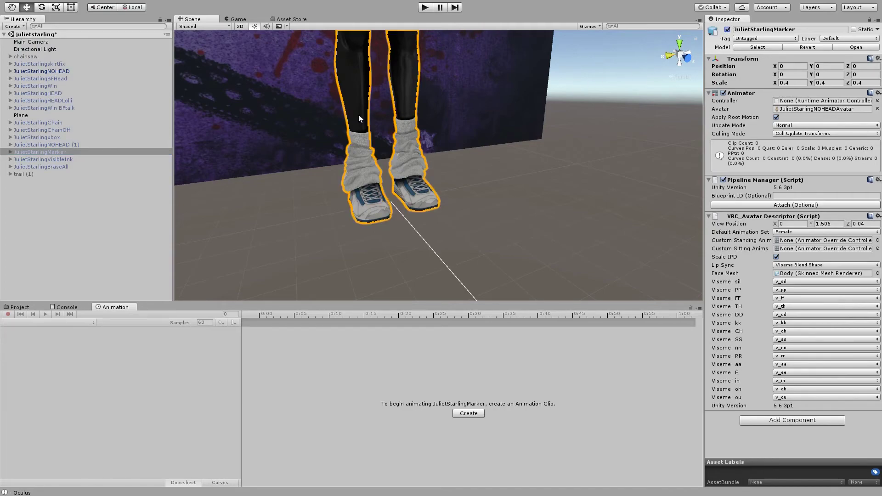
click(62, 72)
click(727, 29)
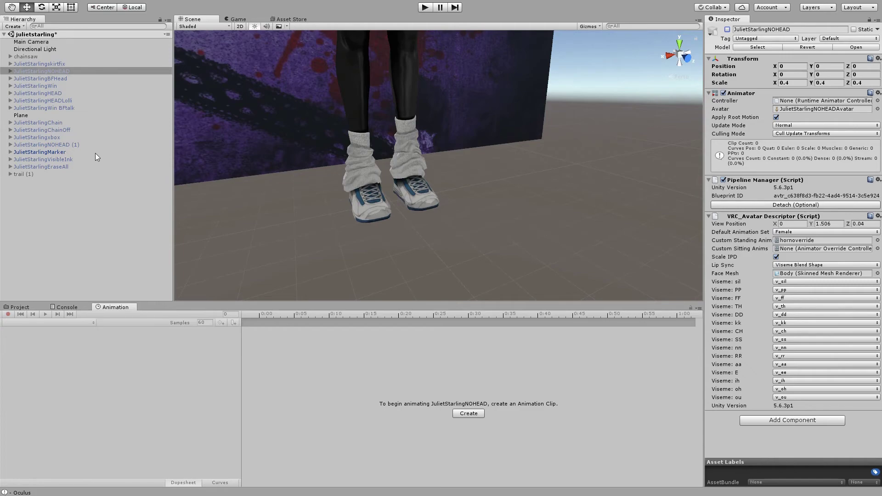
click(81, 146)
click(75, 152)
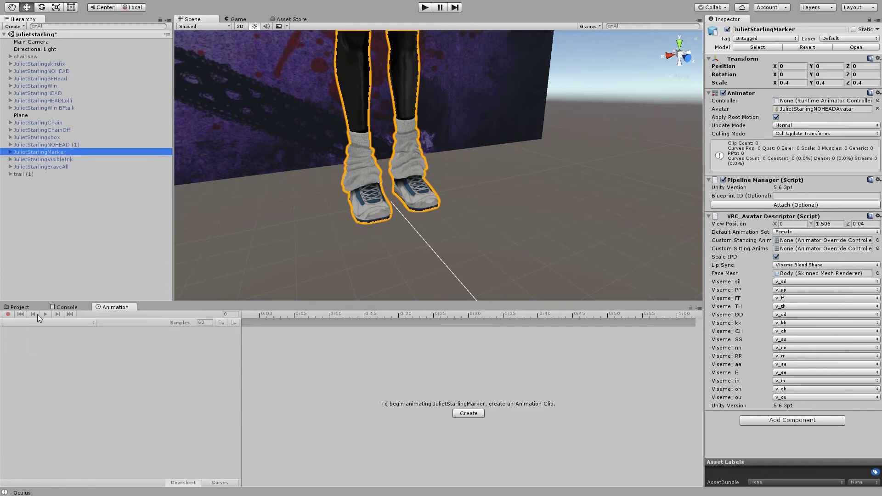
Inspect the marker's trail renderer settings, then reselect the JulietStarlingMarker root
click(10, 152)
scroll(69, 238, down, 3)
click(77, 251)
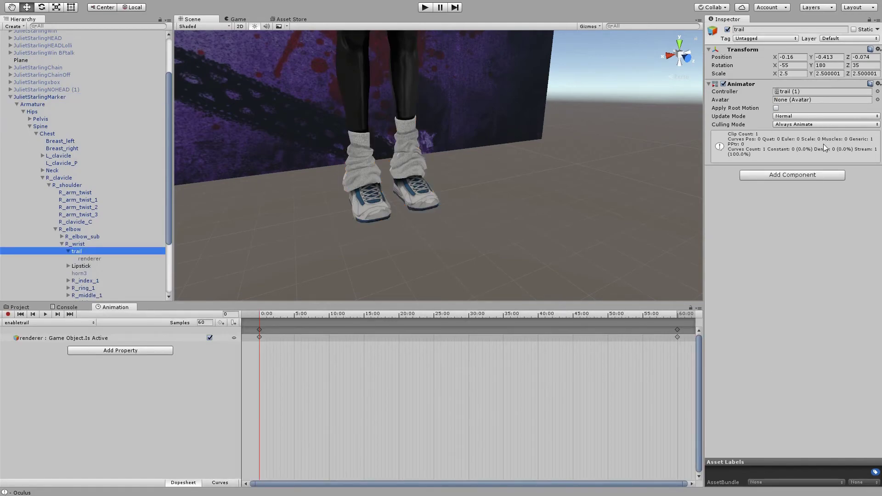
click(89, 259)
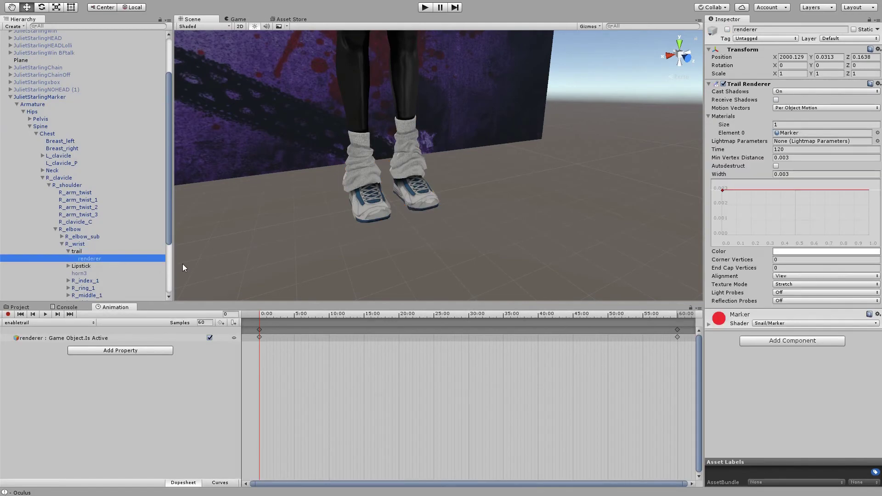
click(85, 252)
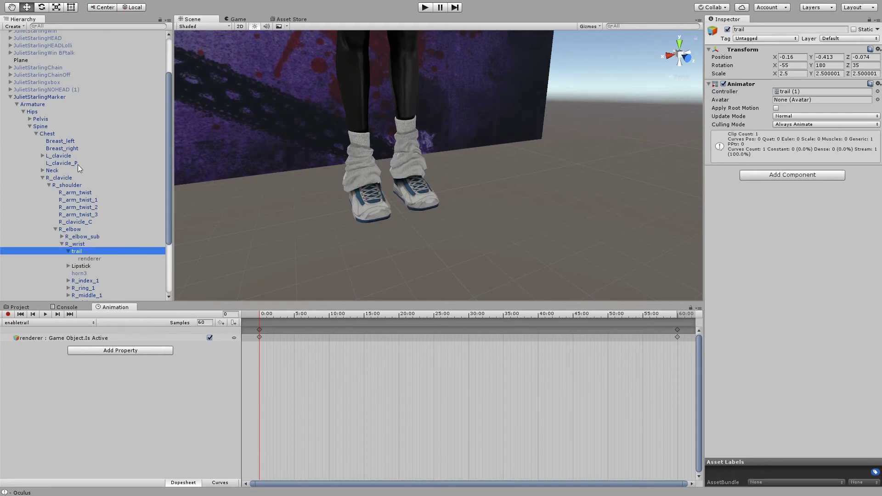
click(32, 97)
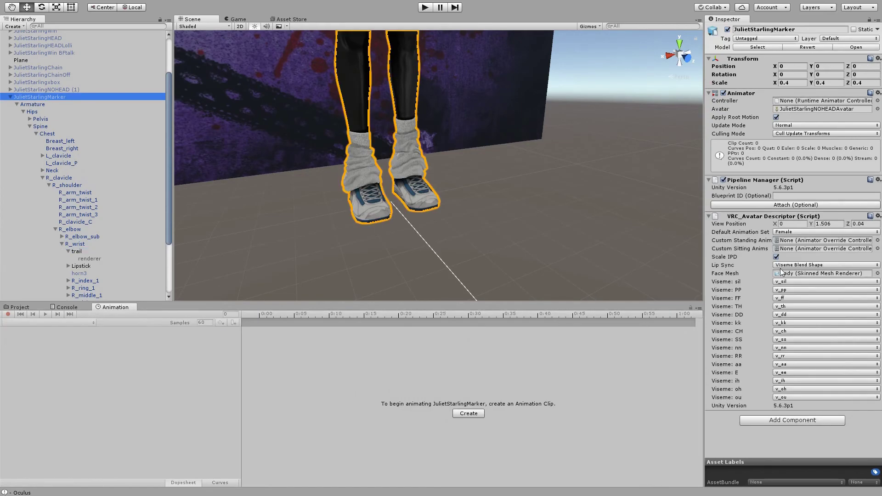
Drag the eraseall clip from the Marker assets into markeroverride's HANDGUN slot
click(20, 307)
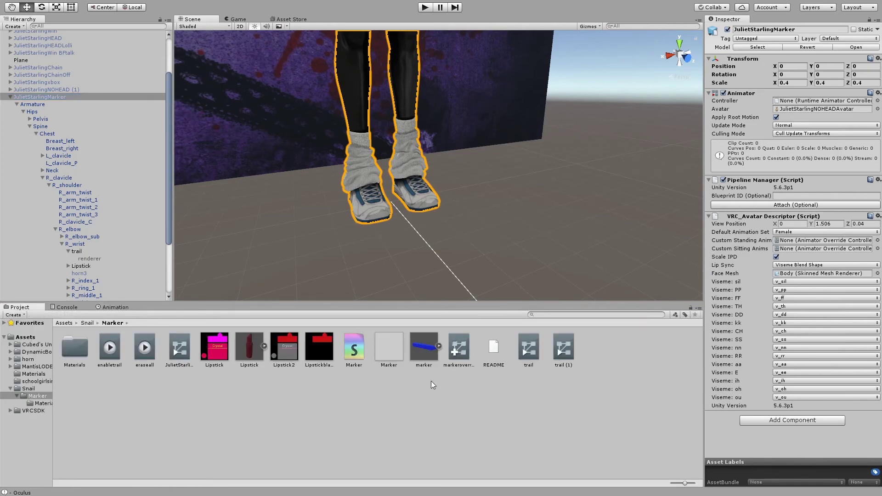
click(460, 350)
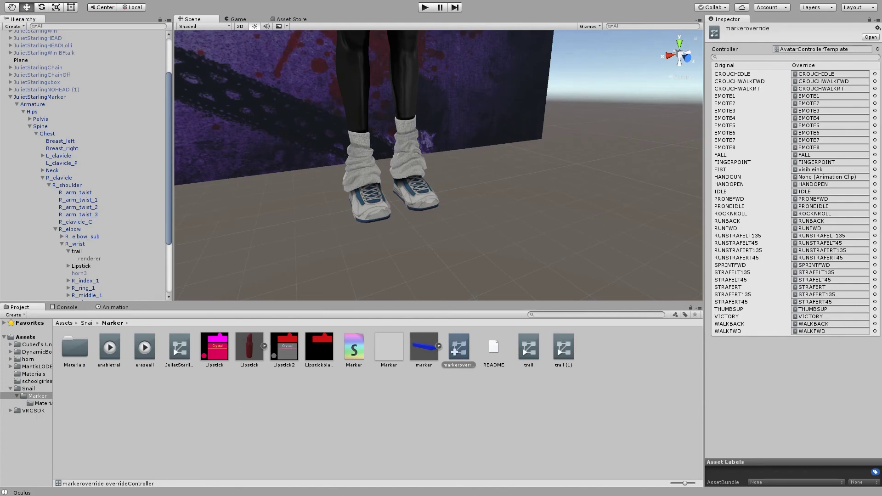
drag(144, 349, 827, 176)
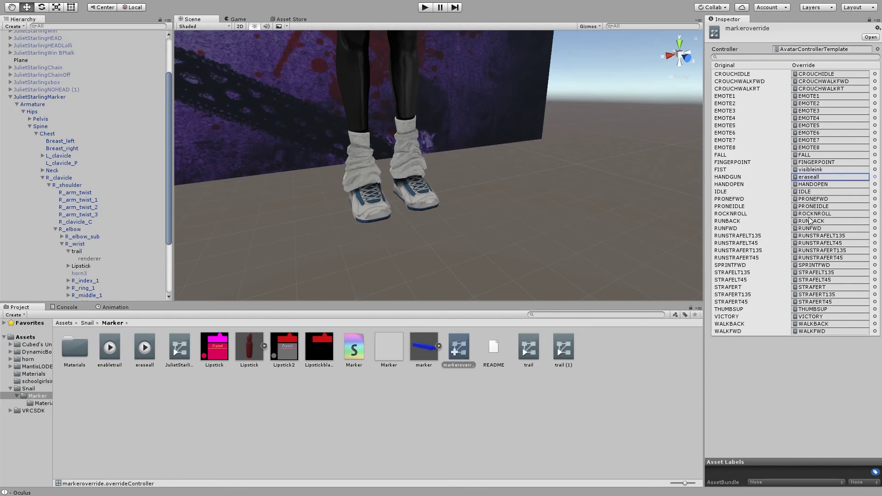
click(81, 97)
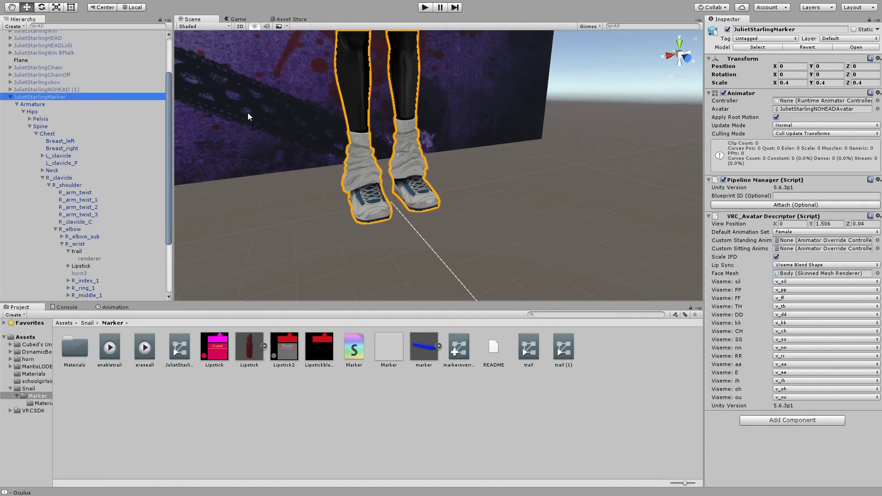
Set JulietStarlingMarker's Custom Standing Anims to markeroverride, then select the Lipstick object
click(878, 240)
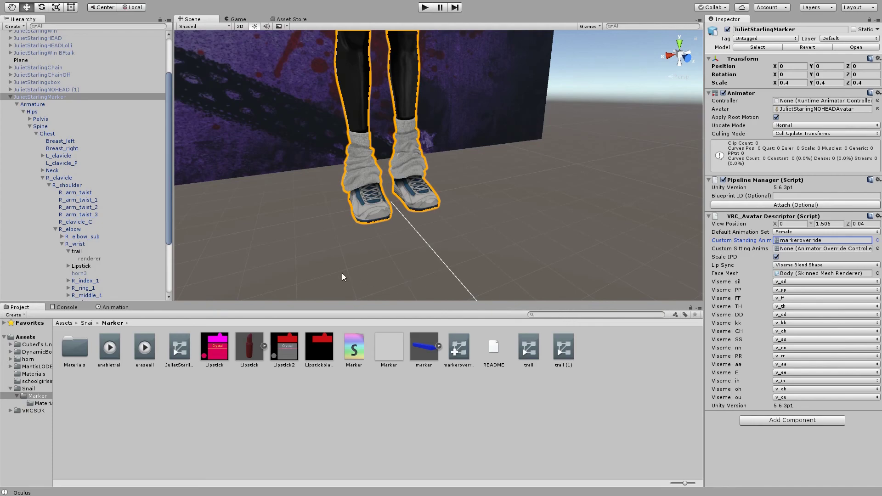
click(51, 266)
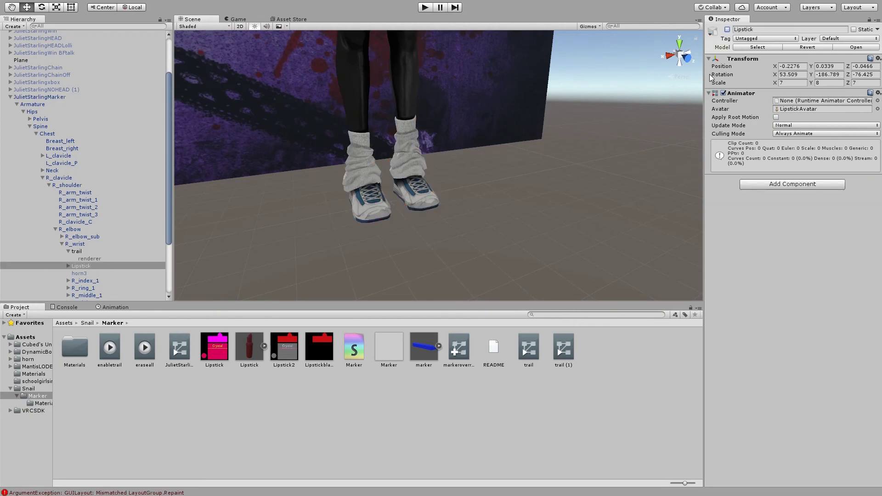